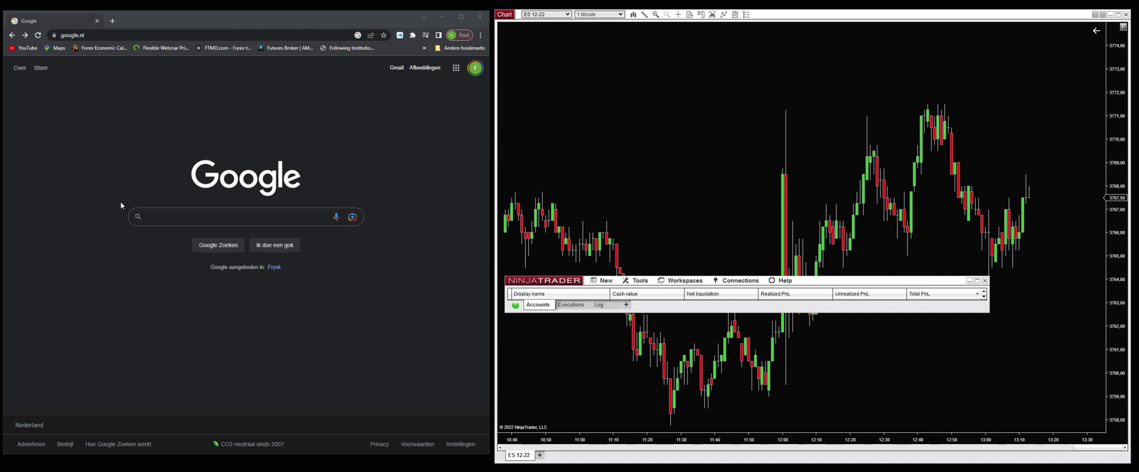
Step: Search the web for 'unirenko nt8' and open the UniRenko Universal Renko BarType 8 Ecosystem page
left_click(169, 214)
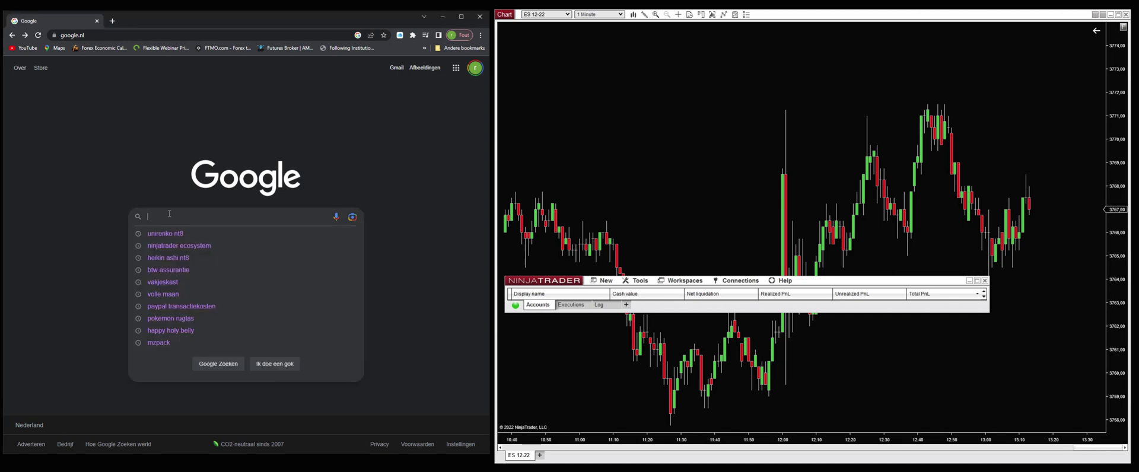
type("uni")
key("Down")
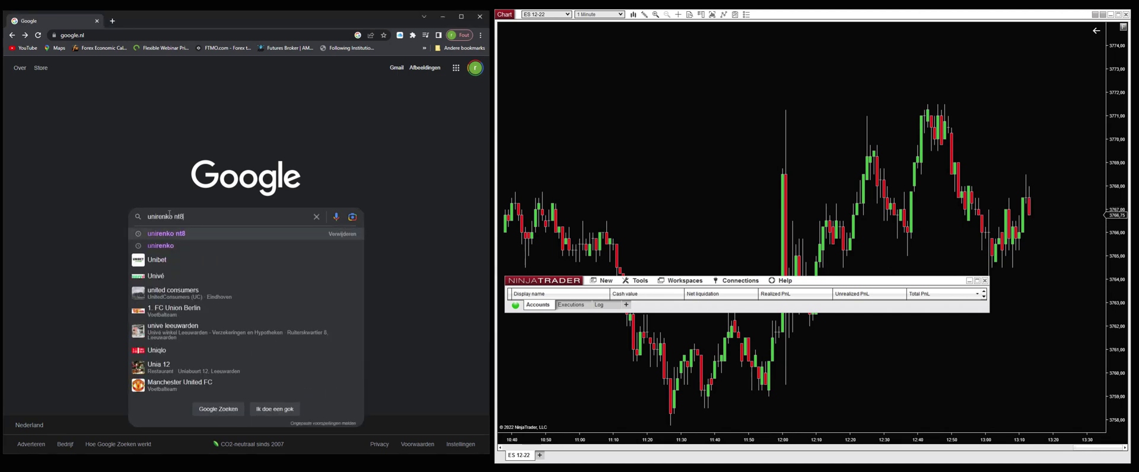
key("Return")
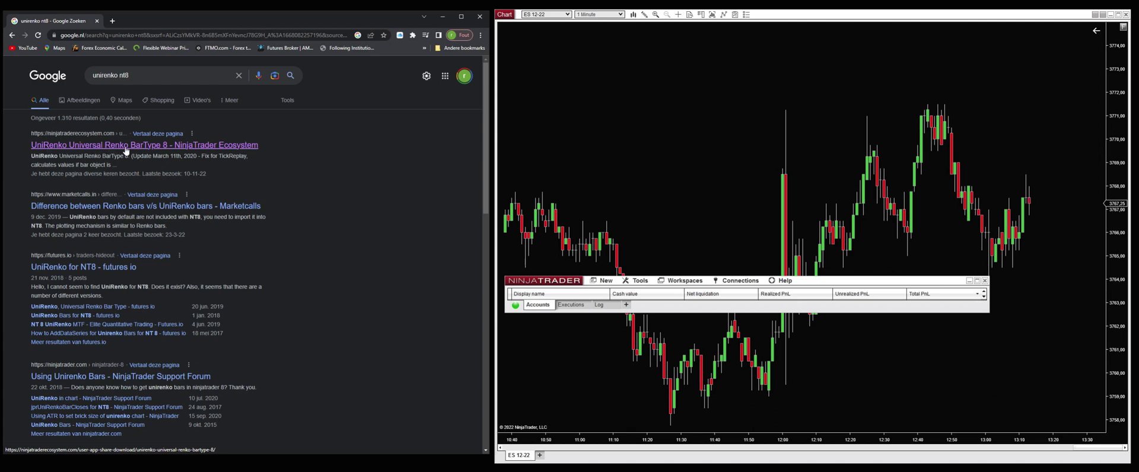
left_click(146, 150)
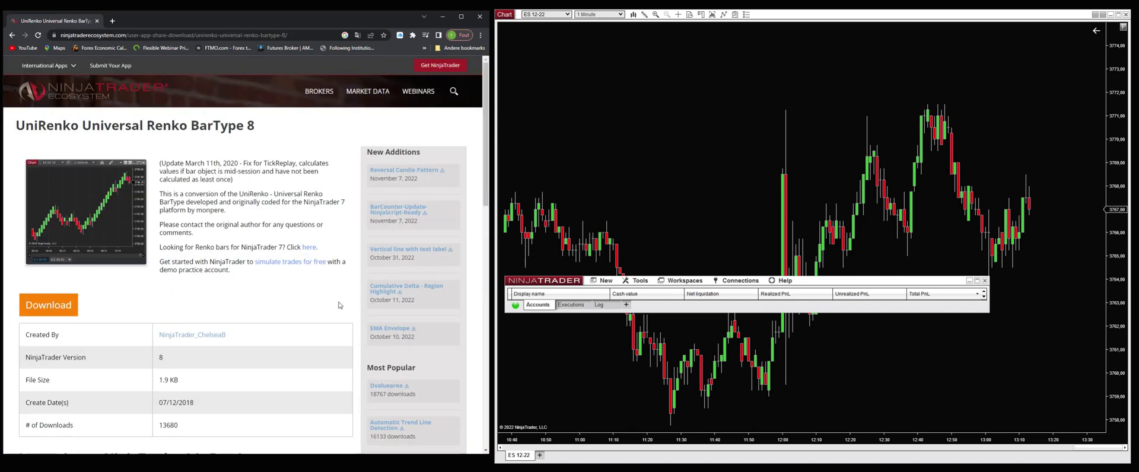
Step: Accept the terms, download the UniRenko add-on zip, and dismiss the download notice
left_click(58, 307)
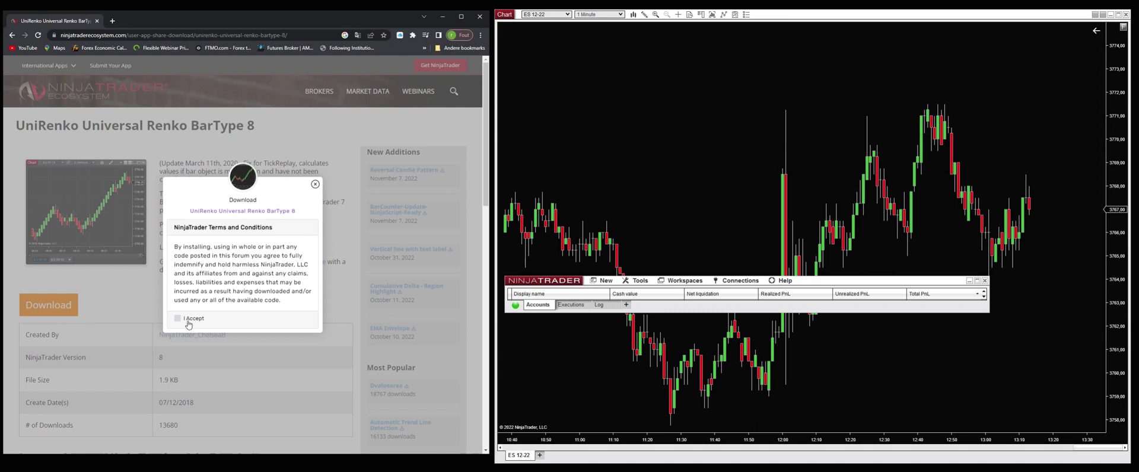
left_click(187, 314)
left_click(211, 330)
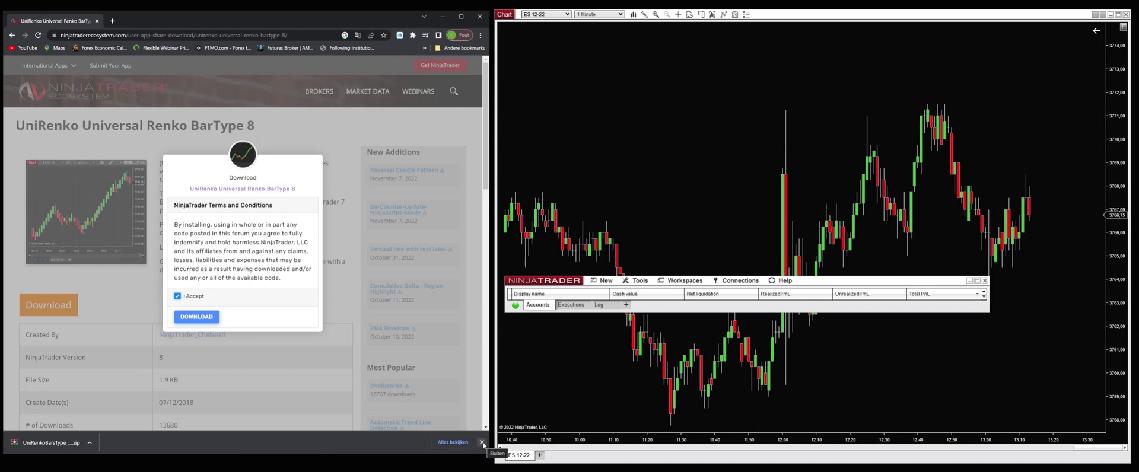
left_click(482, 444)
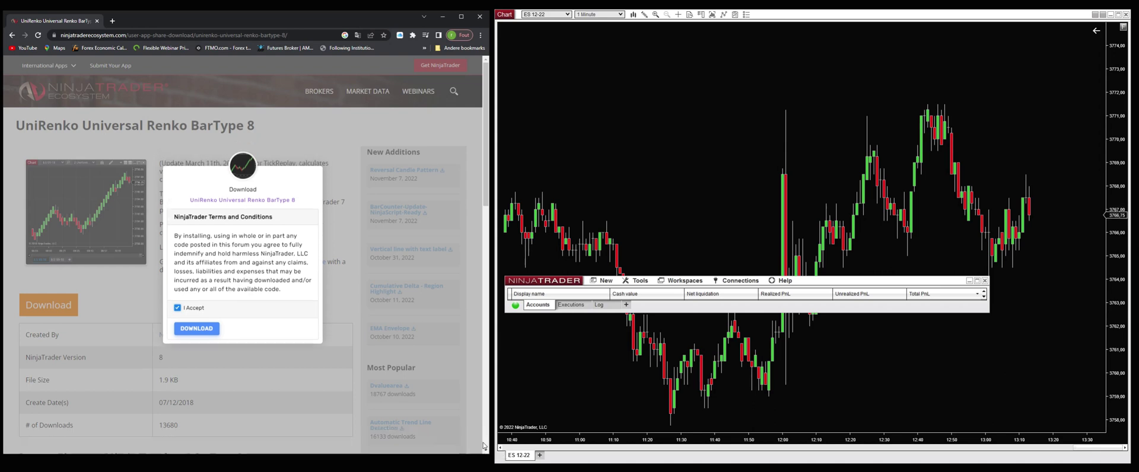
left_click(222, 397)
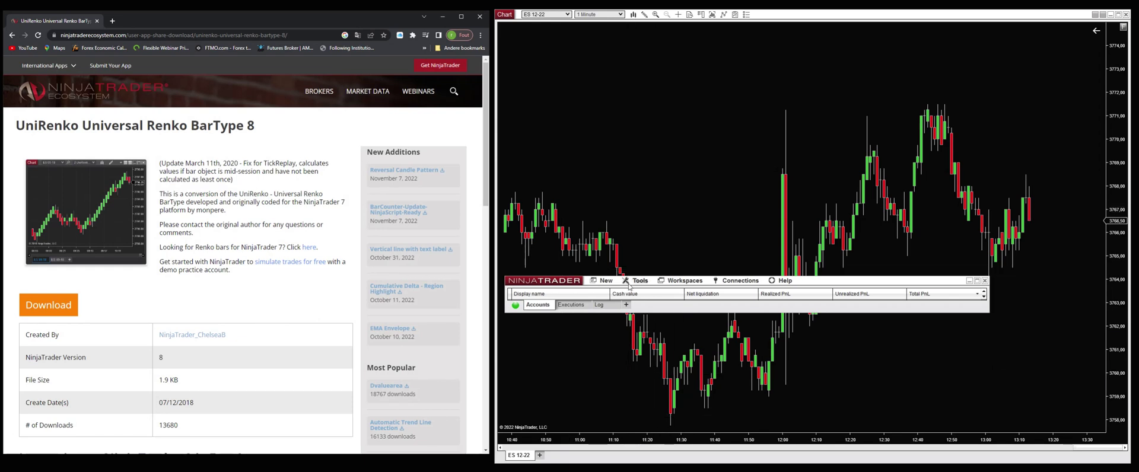
Step: Bring the ES 12-22 1-minute chart in front of the Control Center and show its bar interval list
left_click(644, 284)
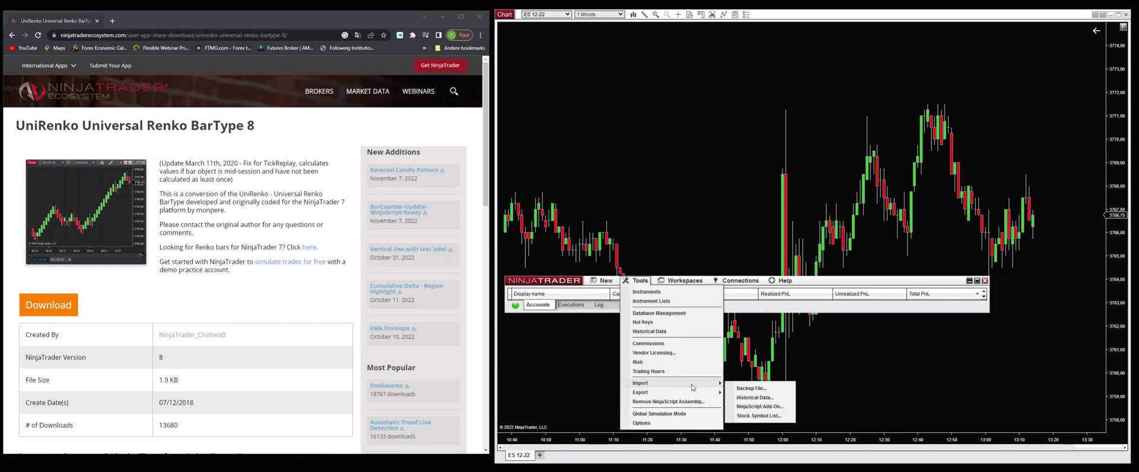
mouse_move(672, 383)
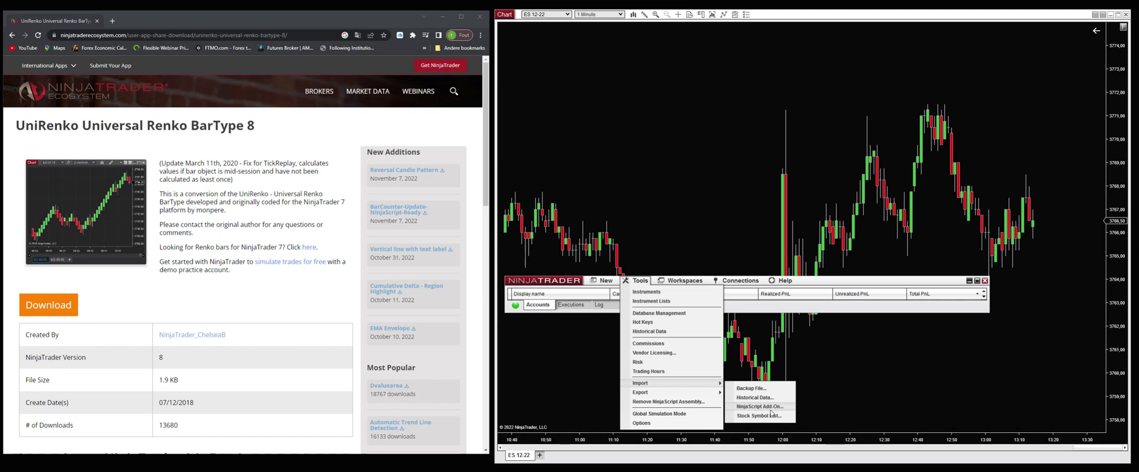
left_click(658, 154)
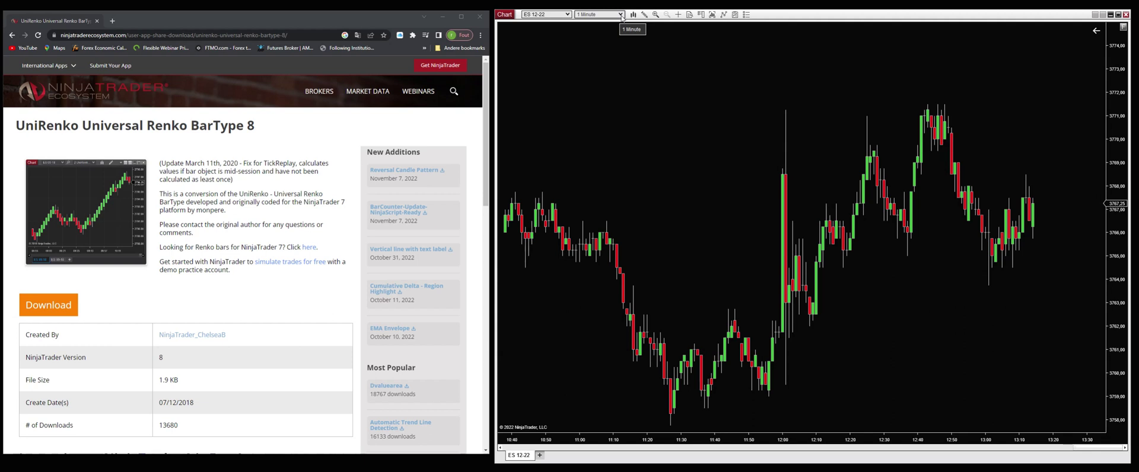
left_click(622, 16)
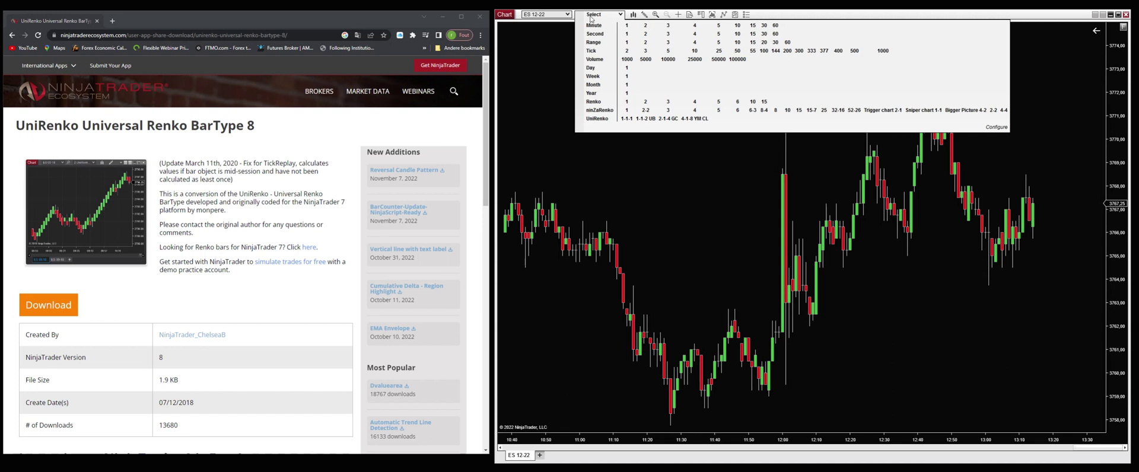
Step: Open the interval configuration, move it aside, and browse Add Interval bar types without adding one
left_click(995, 128)
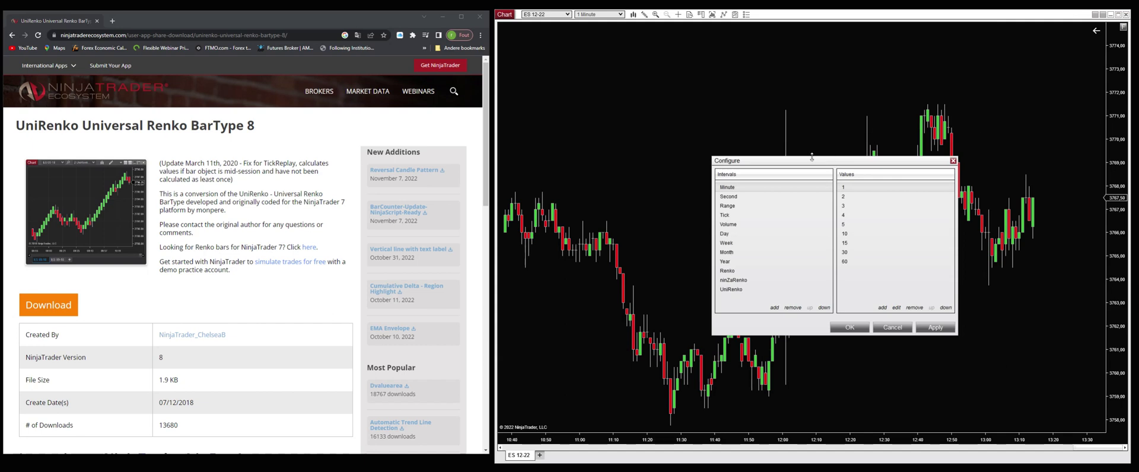
left_click_drag(801, 165, 705, 120)
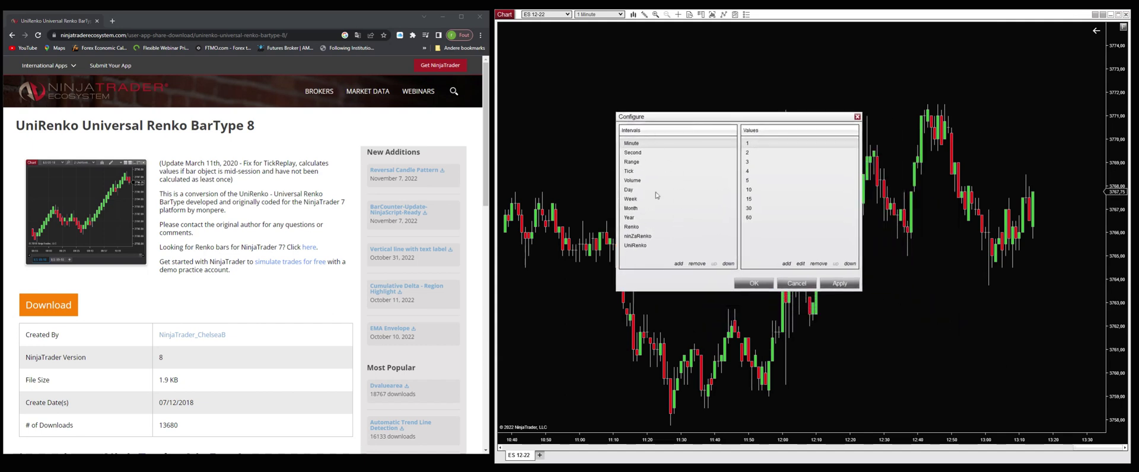
left_click(677, 264)
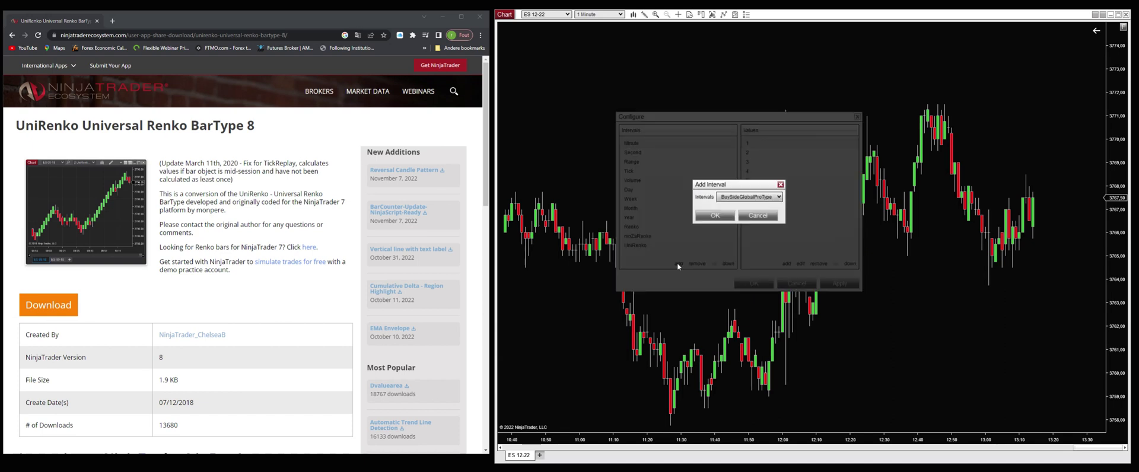
left_click(781, 198)
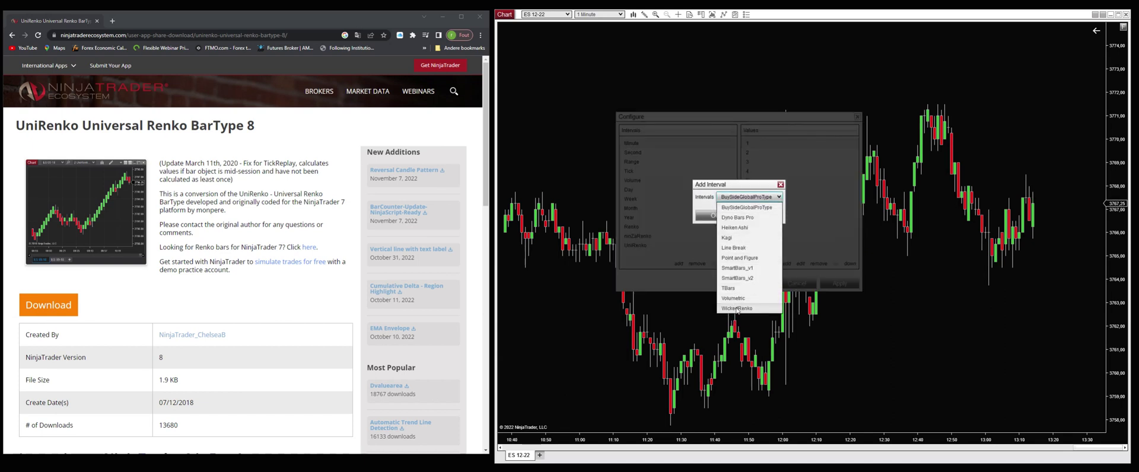
left_click(820, 230)
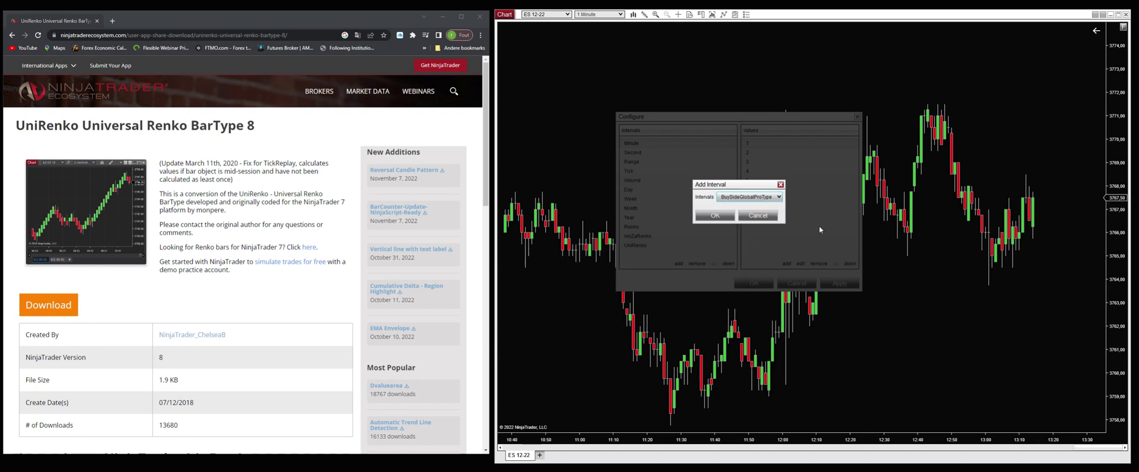
left_click(773, 218)
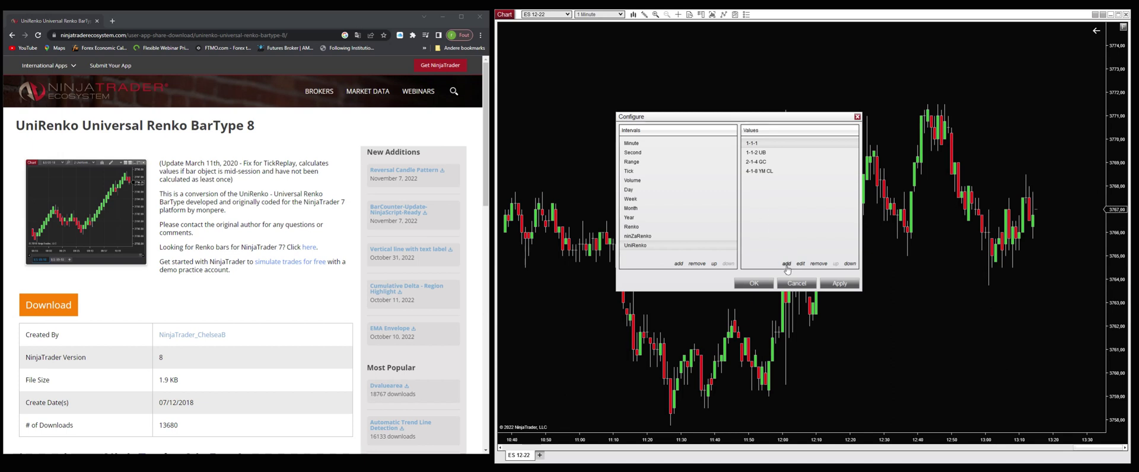
Step: Inspect the UniRenko 2-1-4 GC preset (Open Offset 1, Tick Reversal 4), cancel unchanged, and close the configuration
left_click(652, 236)
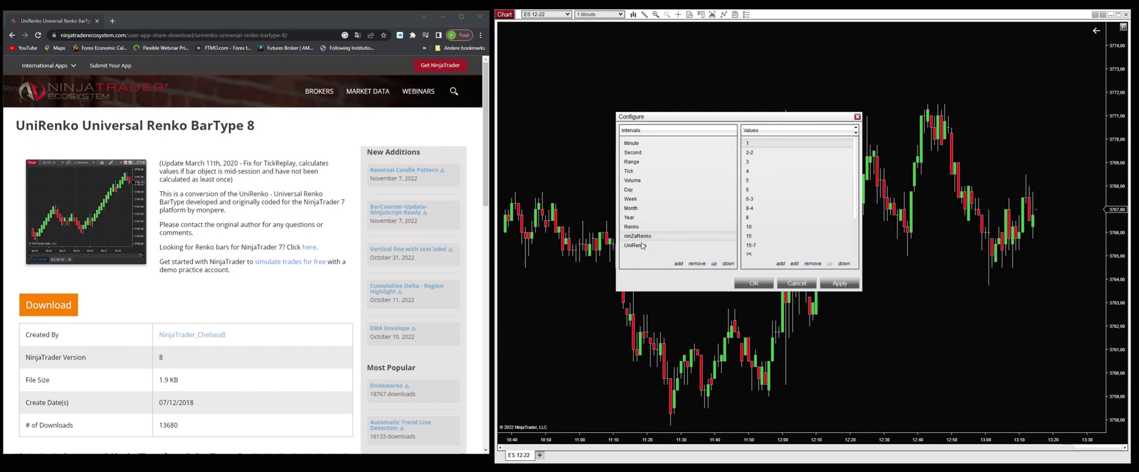
left_click(636, 245)
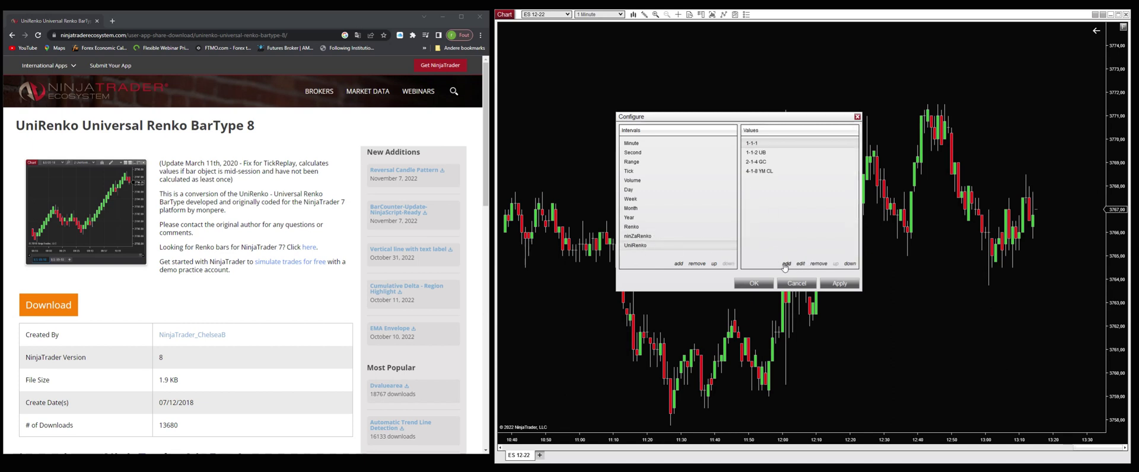
left_click(761, 163)
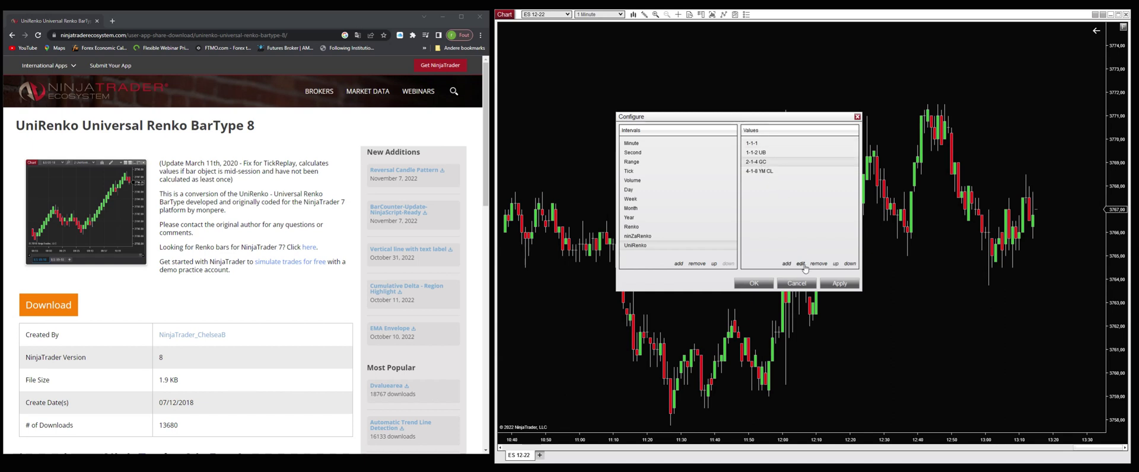
left_click(804, 265)
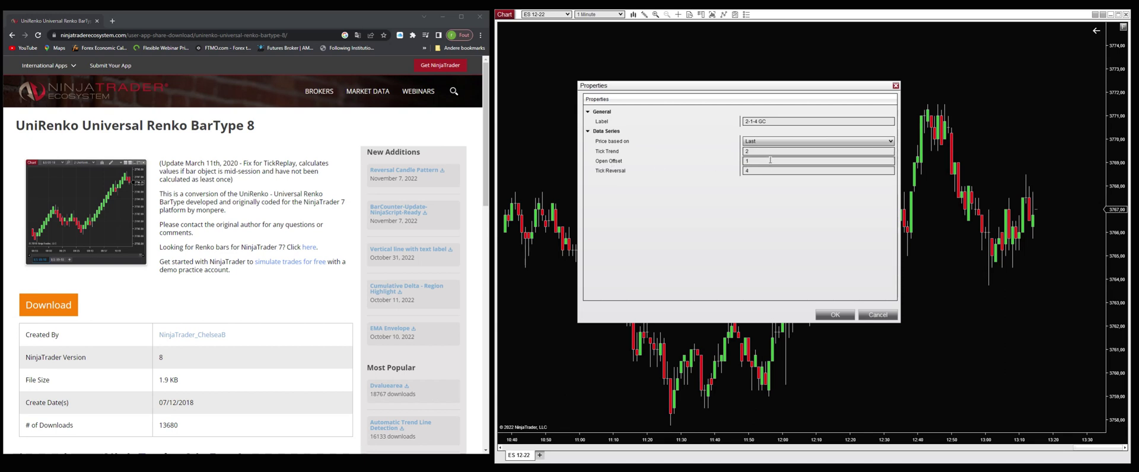
left_click(742, 161)
left_click_drag(740, 162, 765, 185)
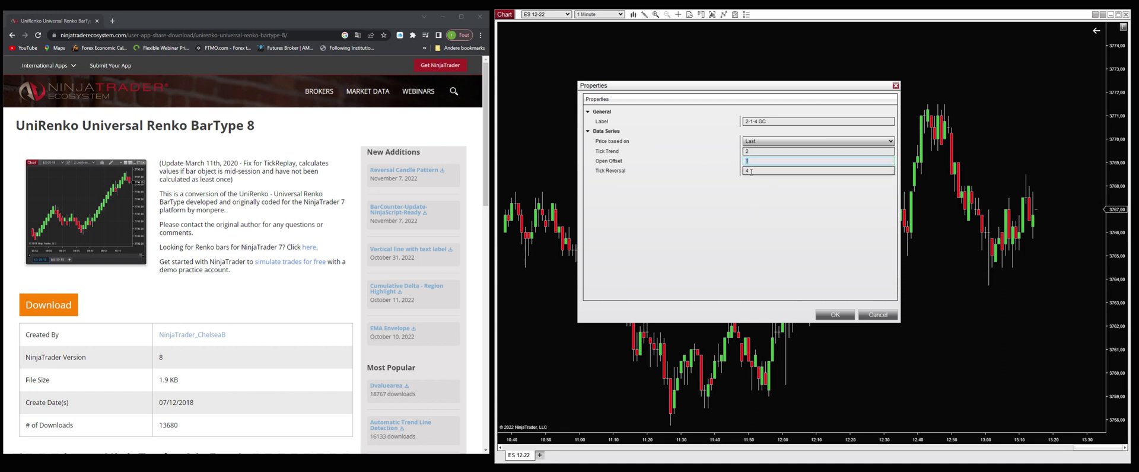
double_click(741, 172)
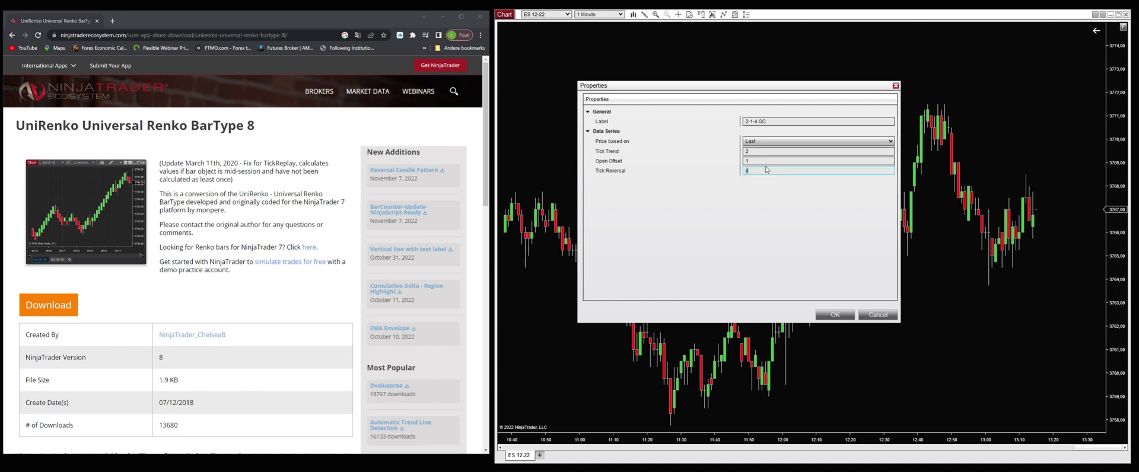
left_click(780, 121)
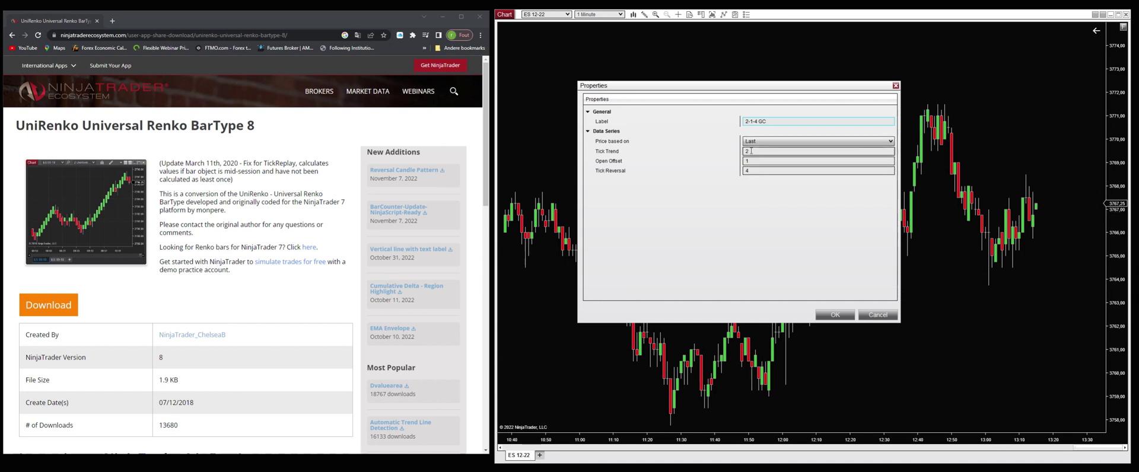
left_click(872, 314)
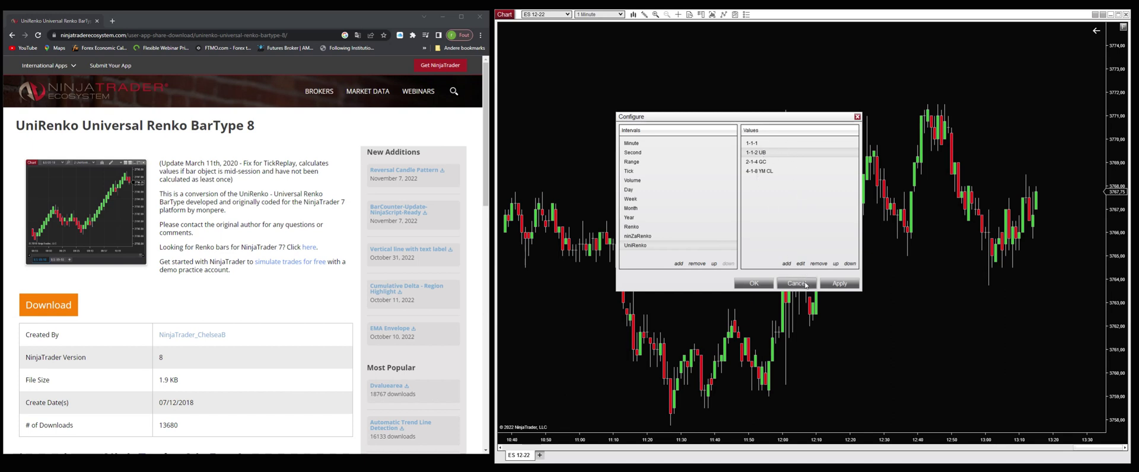
left_click(797, 283)
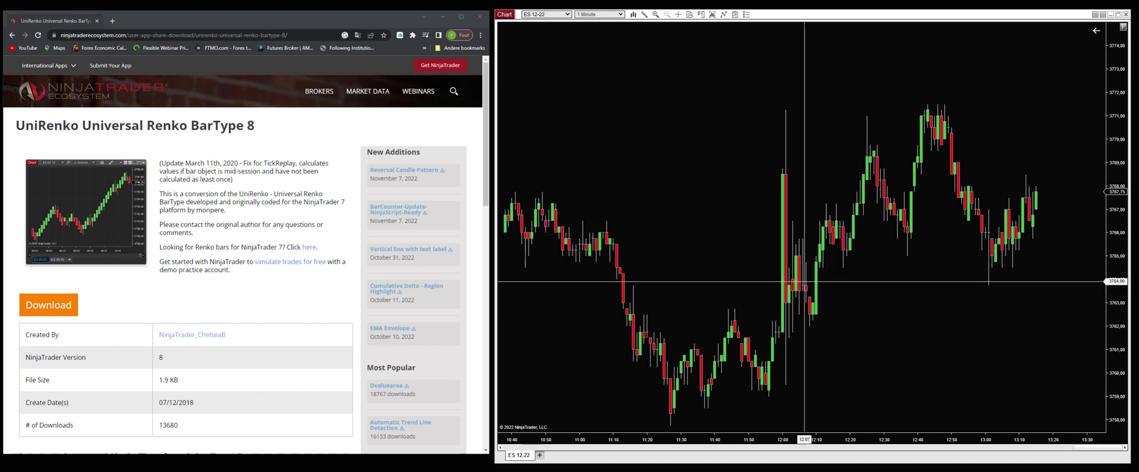
Step: Switch the chart to the UniRenko 4-1-8 YM CL preset, rescale both axes, and return the browser to the search results
left_click(621, 19)
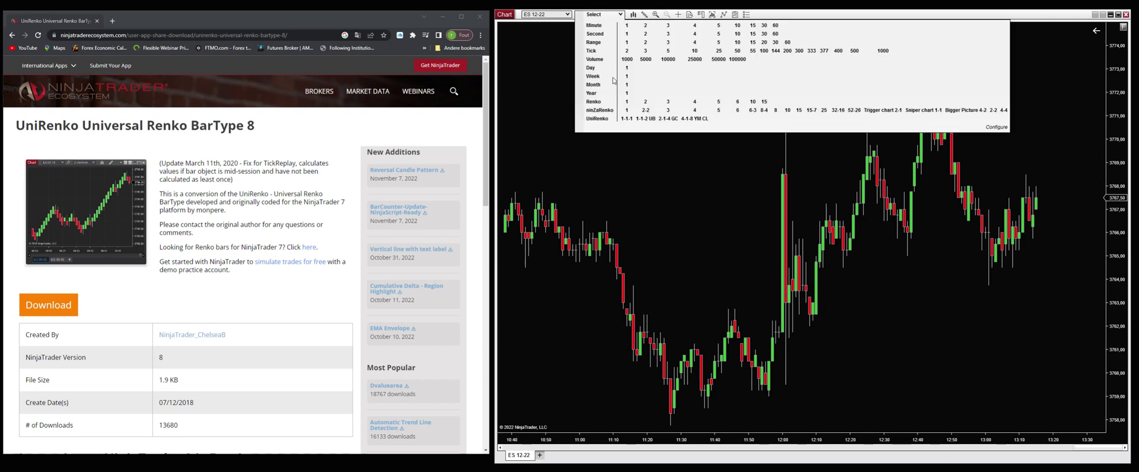
left_click(692, 119)
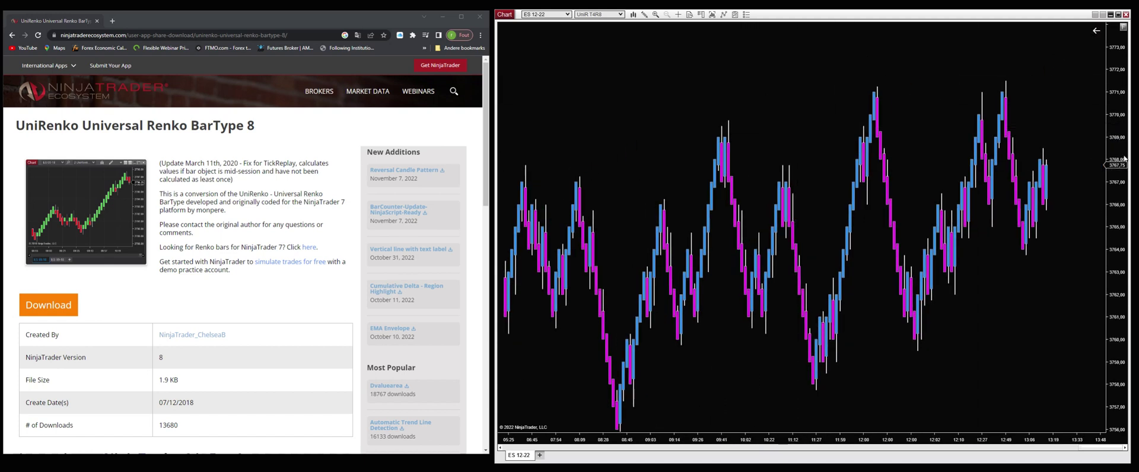
left_click_drag(1124, 158, 1122, 190)
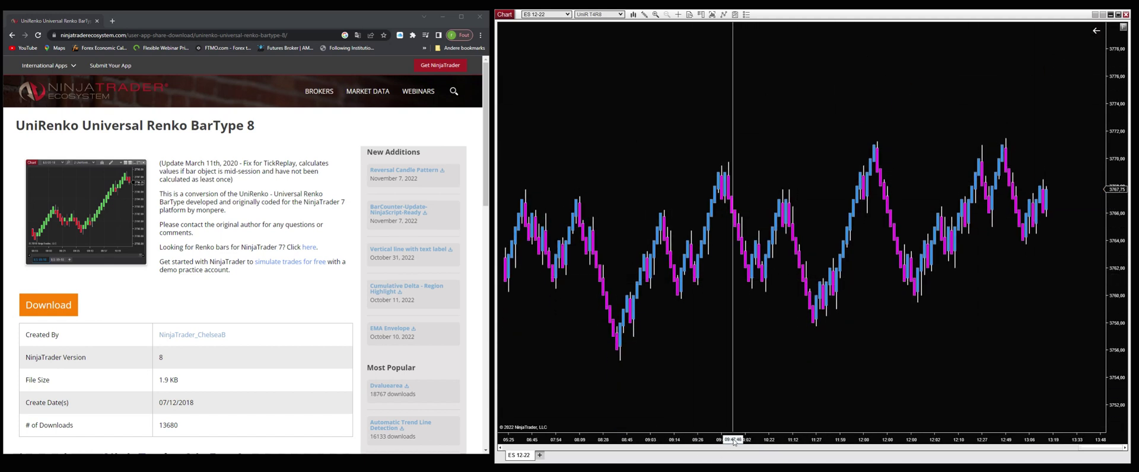
left_click_drag(733, 441, 799, 440)
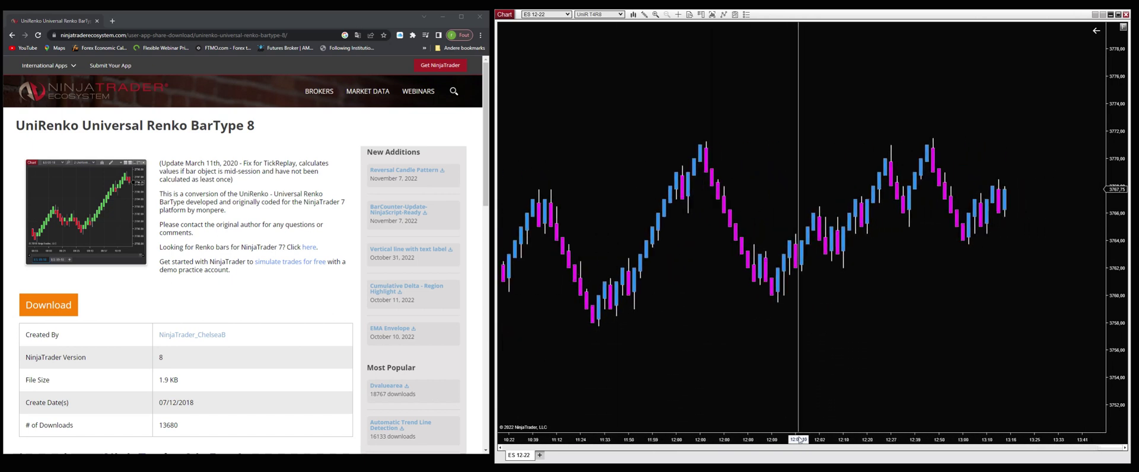
scroll(728, 100, "up", 3)
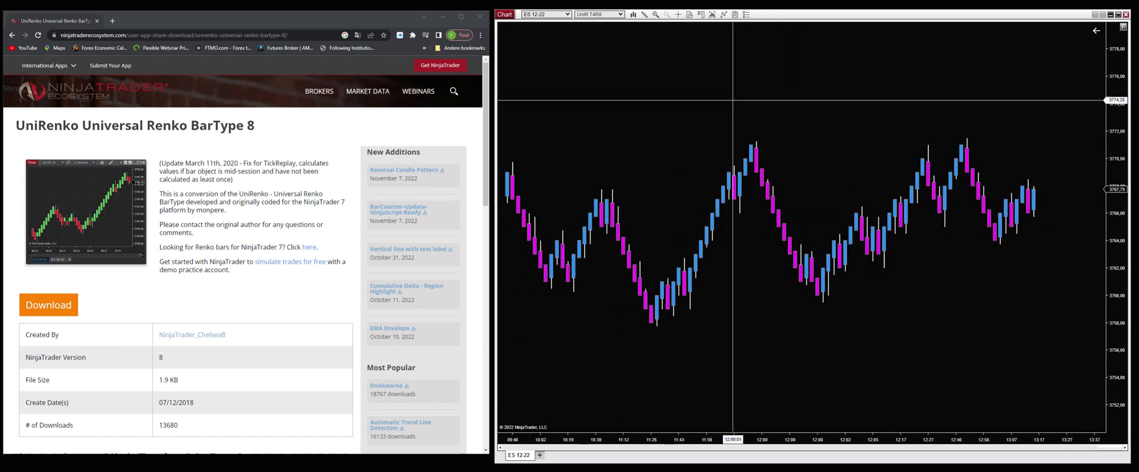
left_click(13, 36)
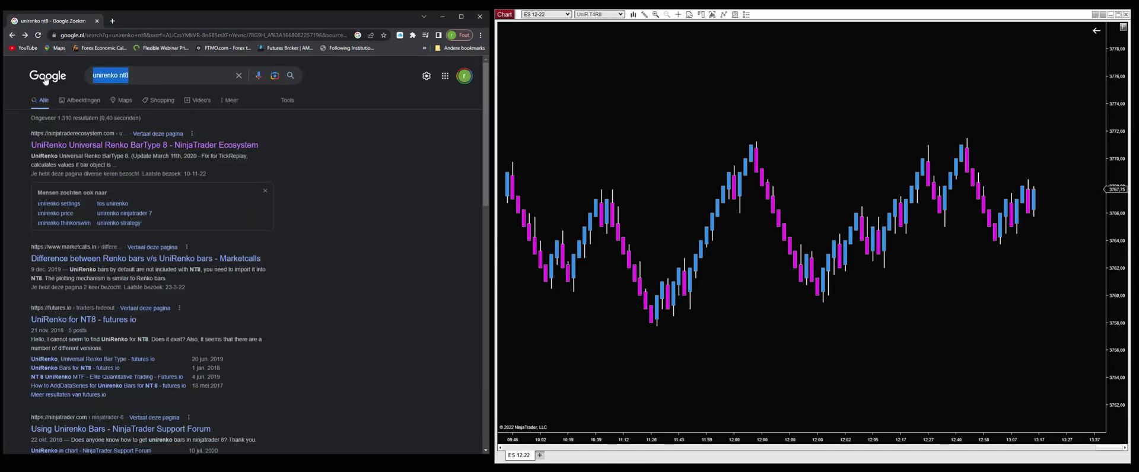
Step: Search for 'heikin ashi nt8' and open the Heiken Ashi 8 Ecosystem page
type("heikin")
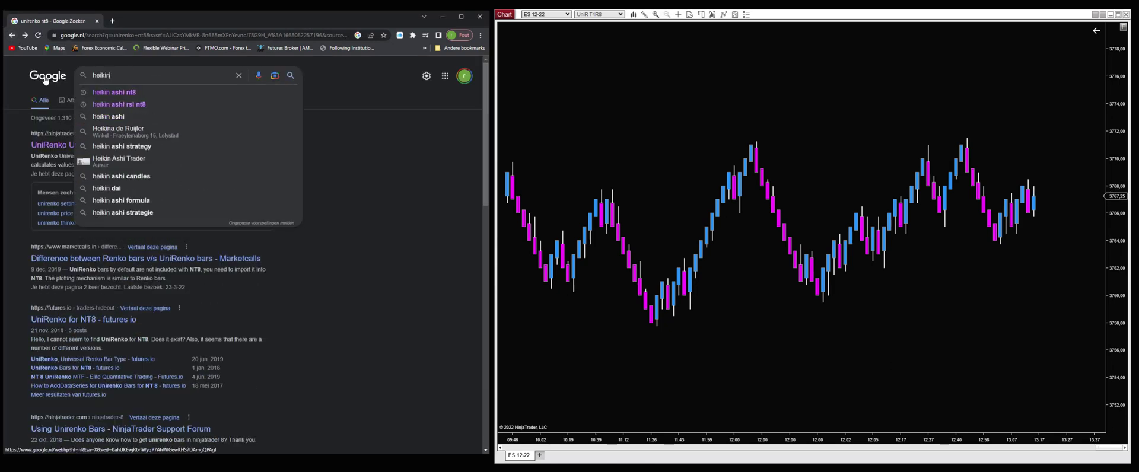
key("Down")
key("Return")
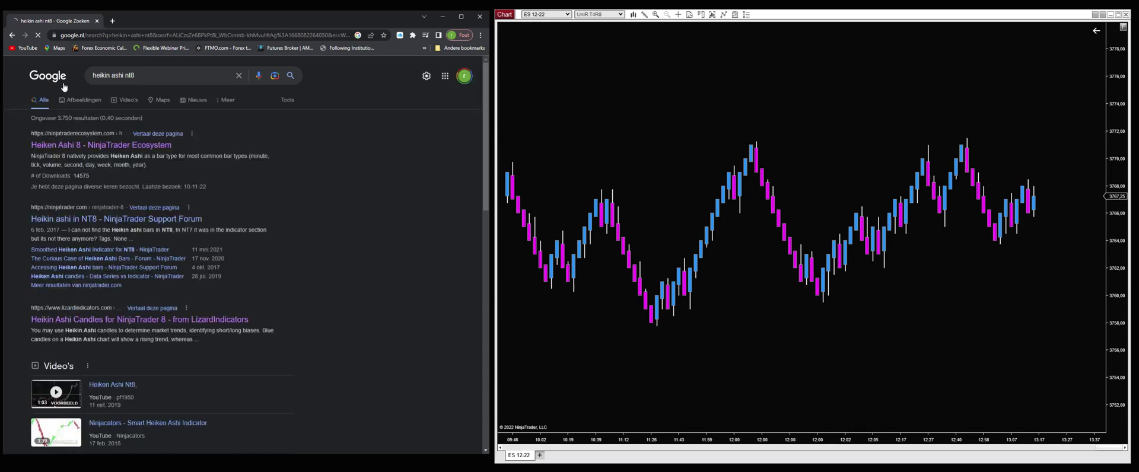
left_click(112, 149)
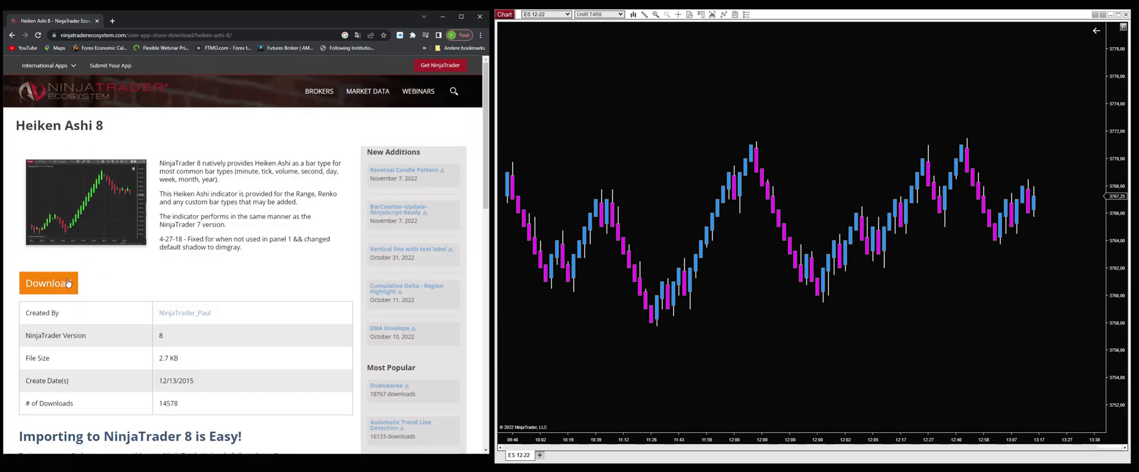
Step: Accept the terms and download the Heiken Ashi 8 zip file
left_click(64, 285)
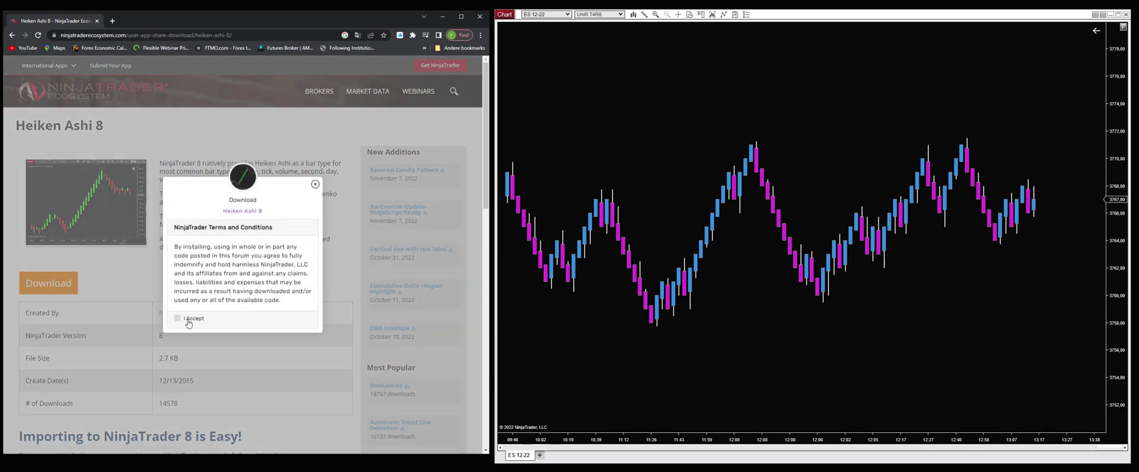
left_click(188, 321)
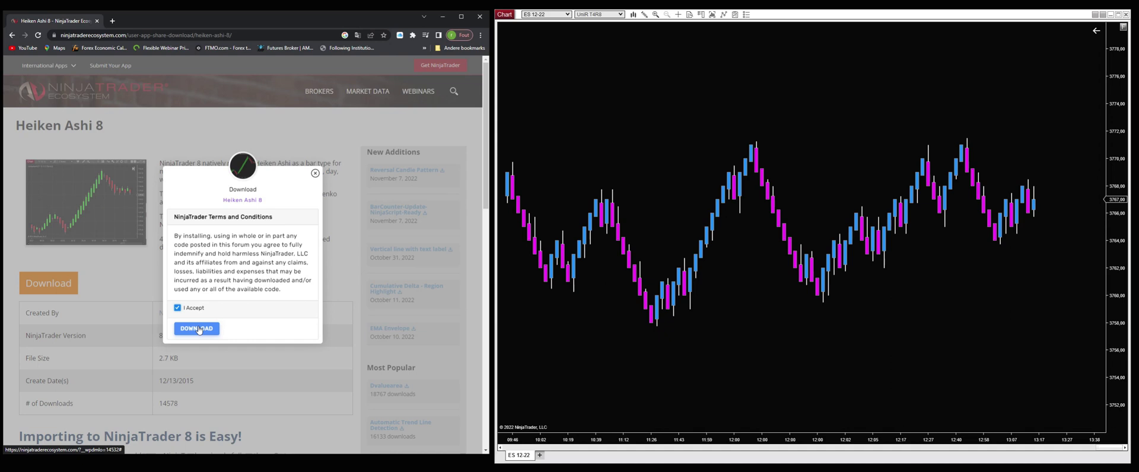
left_click(199, 330)
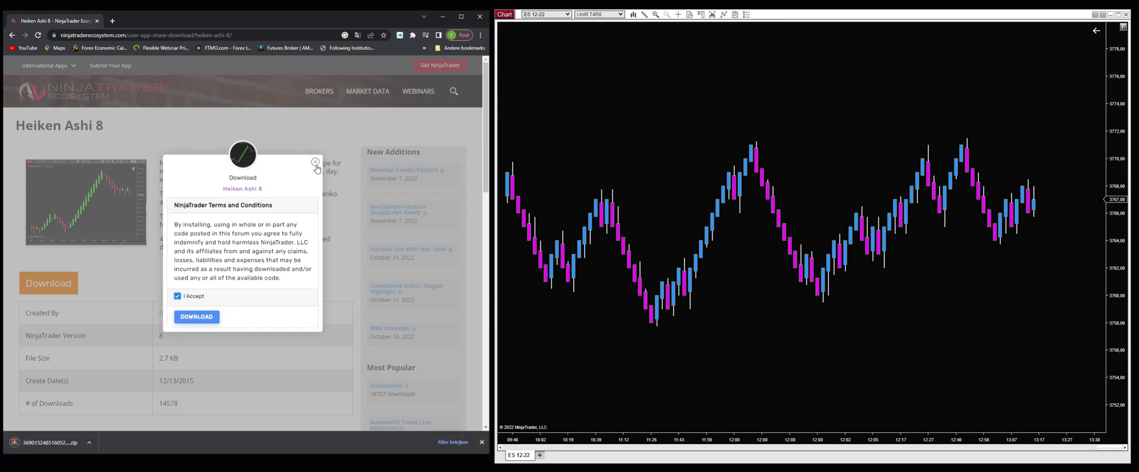
left_click(315, 162)
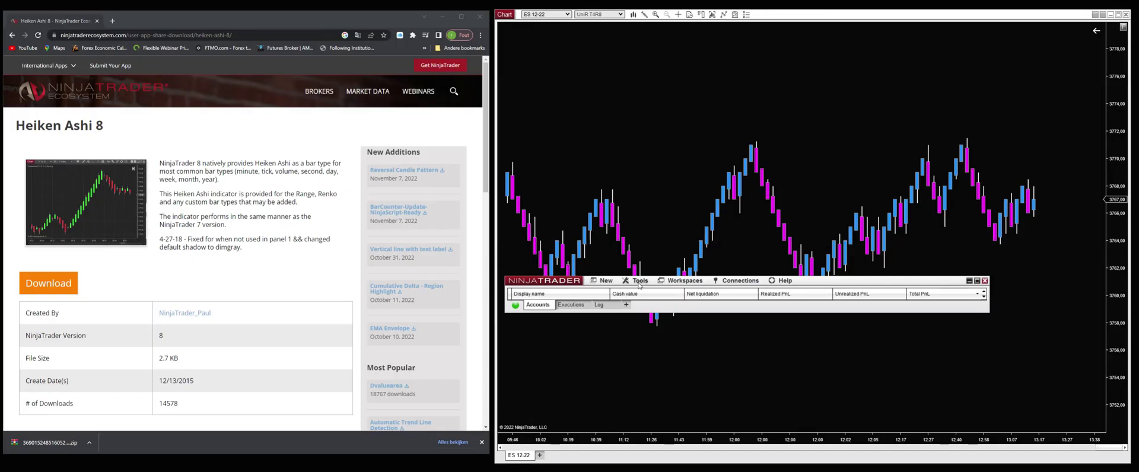
Step: Start a NinjaScript Add-On import via Tools > Import, then bring the ES 12-22 chart forward with its interval unchanged
left_click(639, 283)
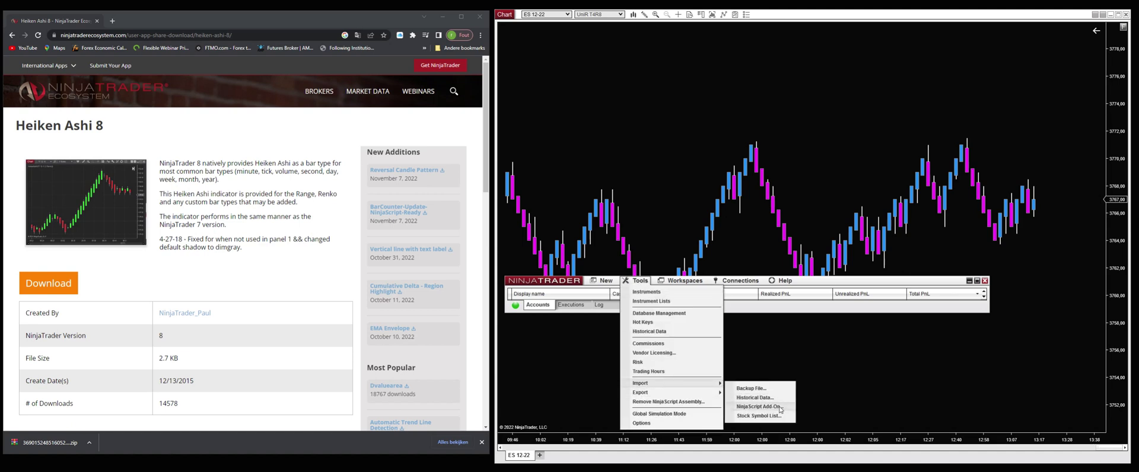
left_click(780, 409)
left_click(650, 86)
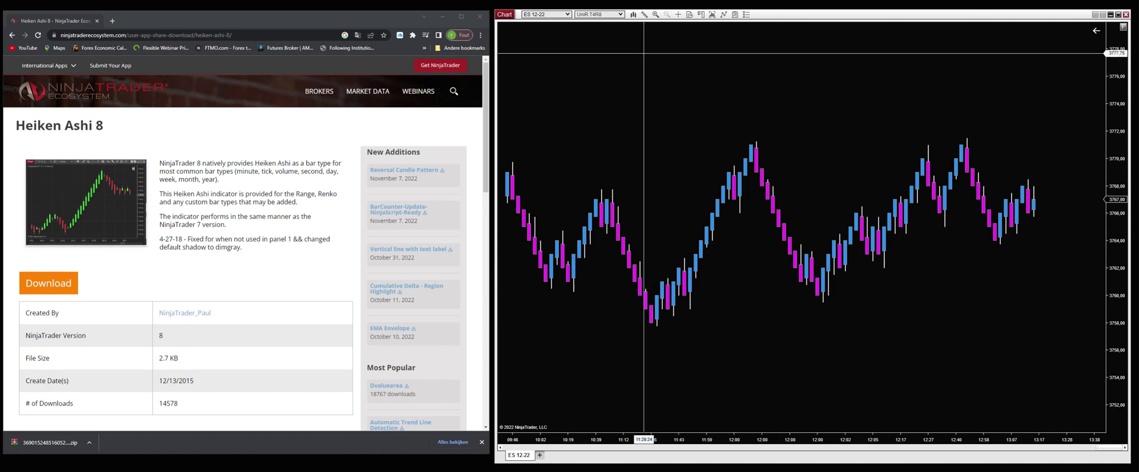
left_click(621, 15)
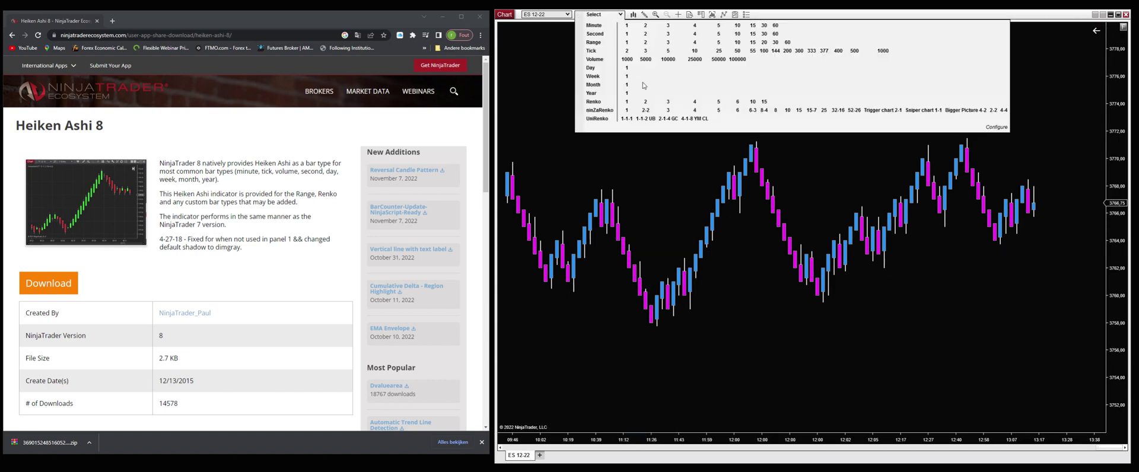
left_click(657, 157)
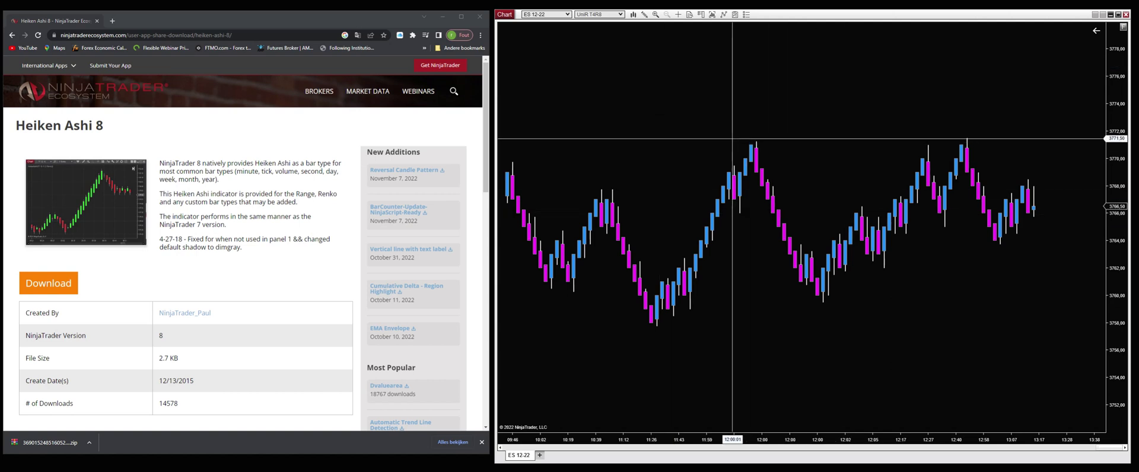
Step: Open the chart's Indicators window, reposition it, and scroll the Available list down to HeikenAshi8
right_click(668, 76)
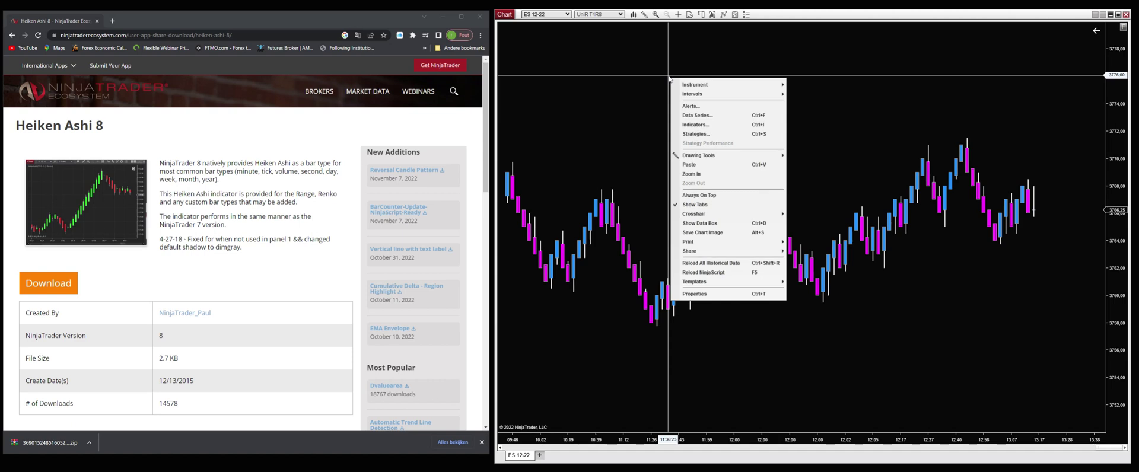
left_click(697, 125)
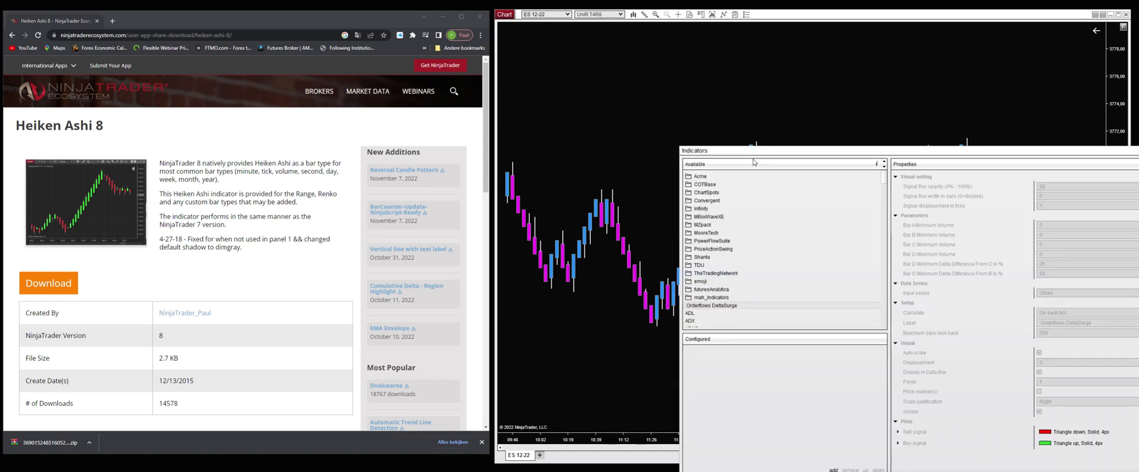
left_click_drag(737, 153, 581, 108)
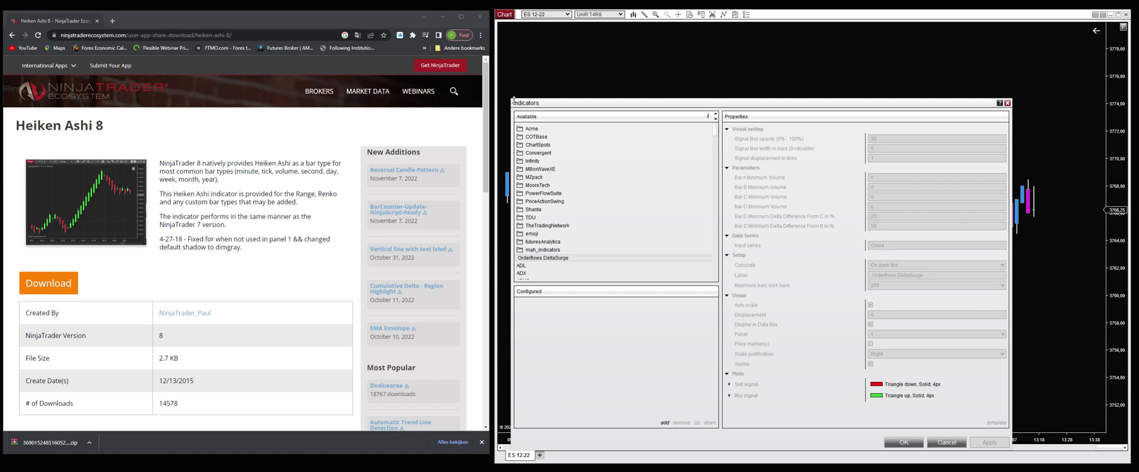
left_click_drag(514, 99, 513, 112)
scroll(607, 188, "down", 5)
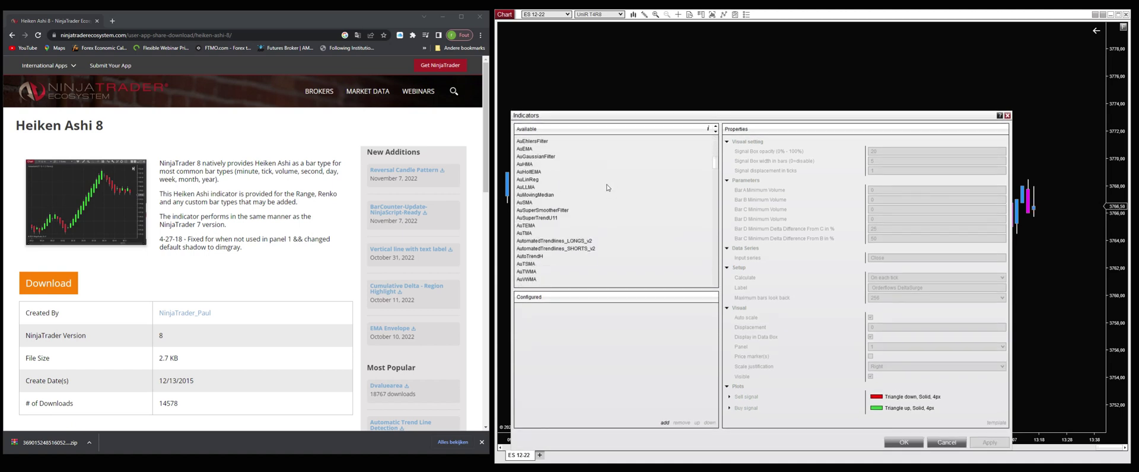
scroll(613, 218, "down", 4)
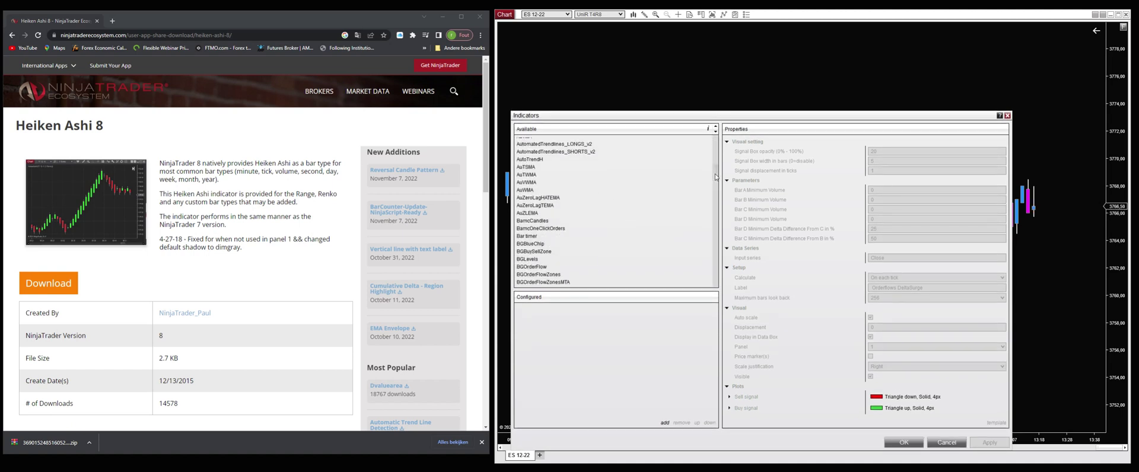
scroll(715, 177, "down", 3)
scroll(714, 185, "down", 3)
scroll(555, 205, "down", 4)
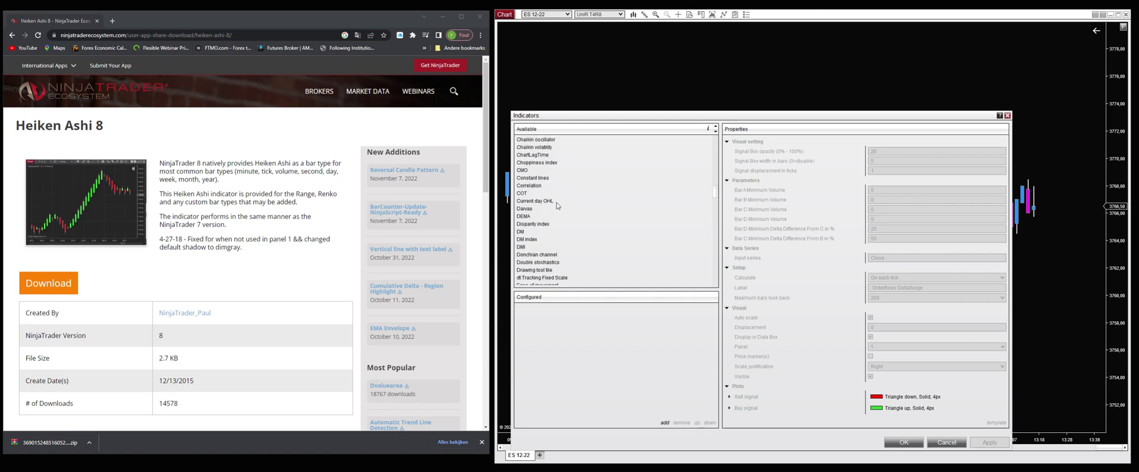
scroll(557, 198, "down", 5)
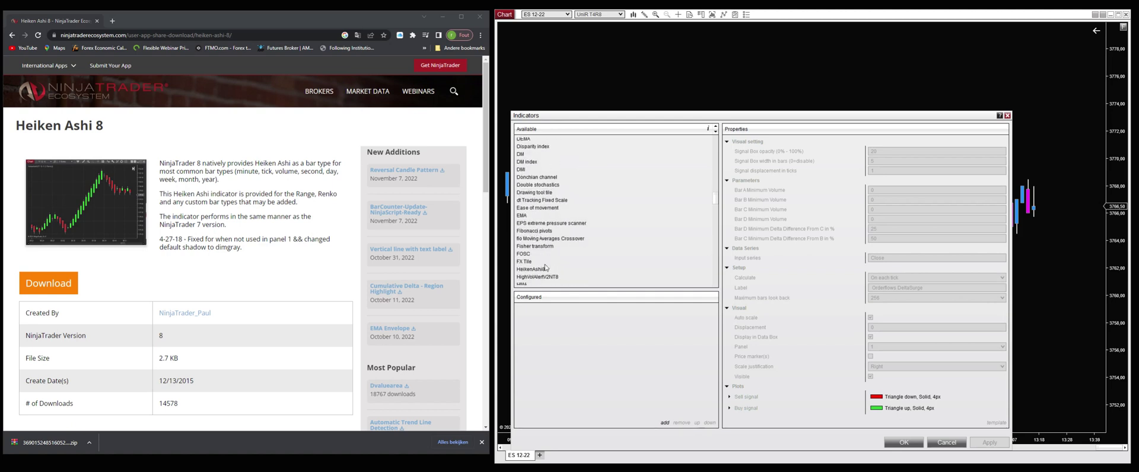
Step: Add HeikenAshi8 to the configured indicators and apply it to the ES 12-22 UniRenko chart with OK
left_click(544, 271)
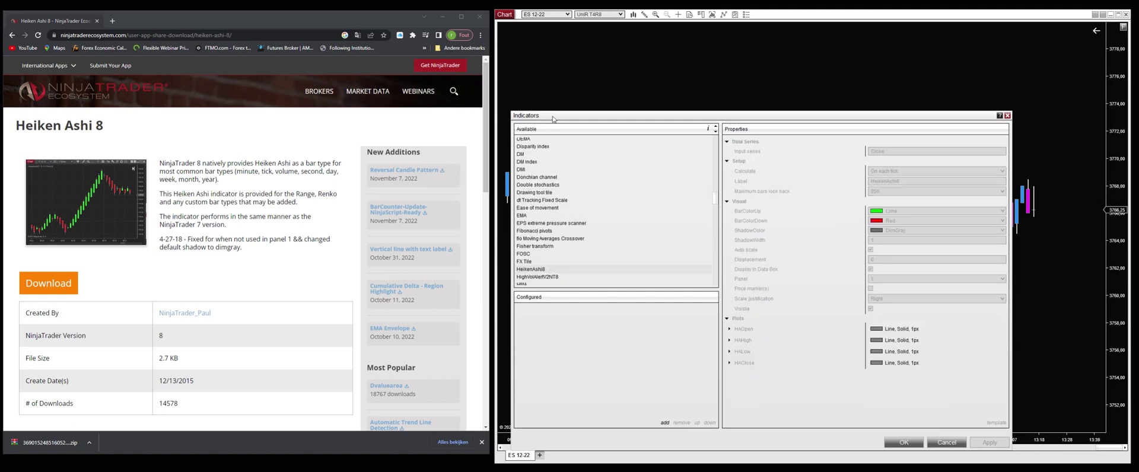
left_click_drag(553, 118, 551, 66)
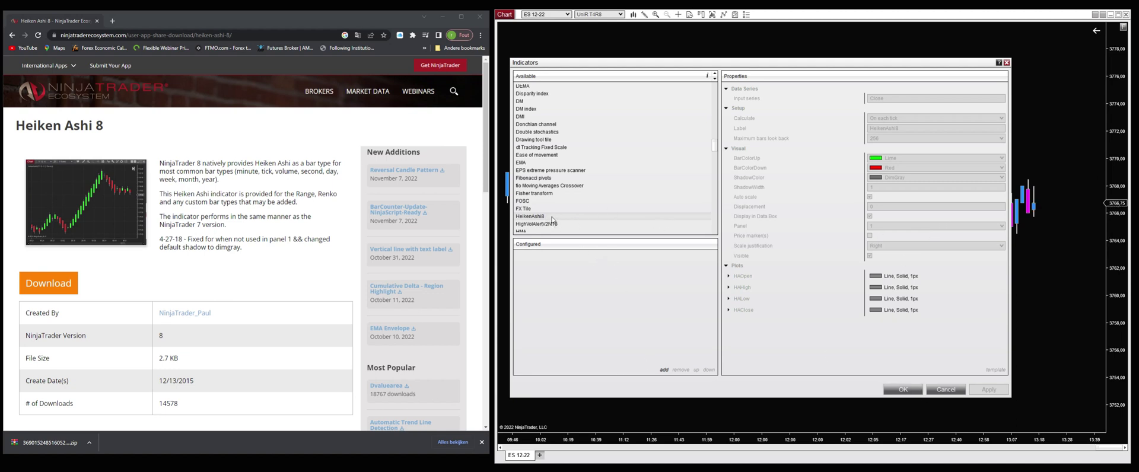
double_click(551, 217)
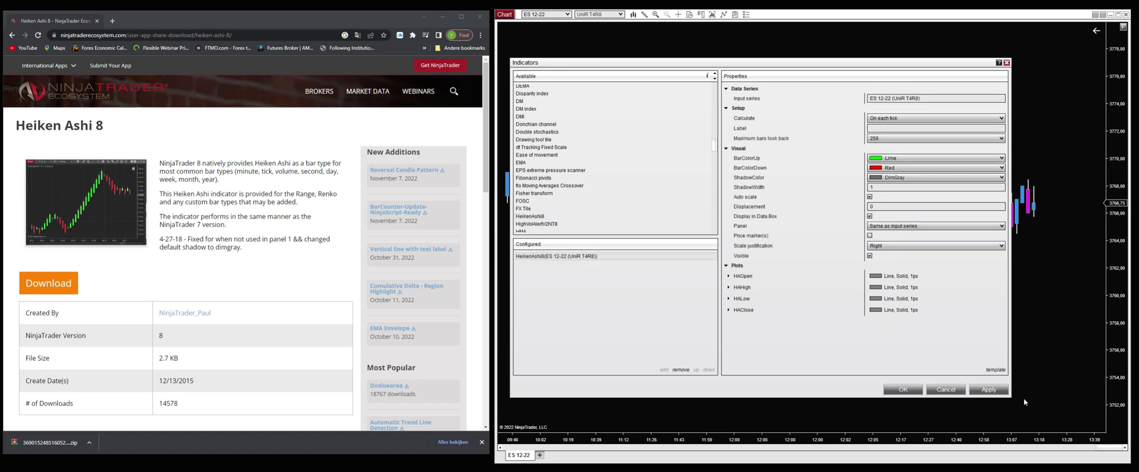
left_click(901, 391)
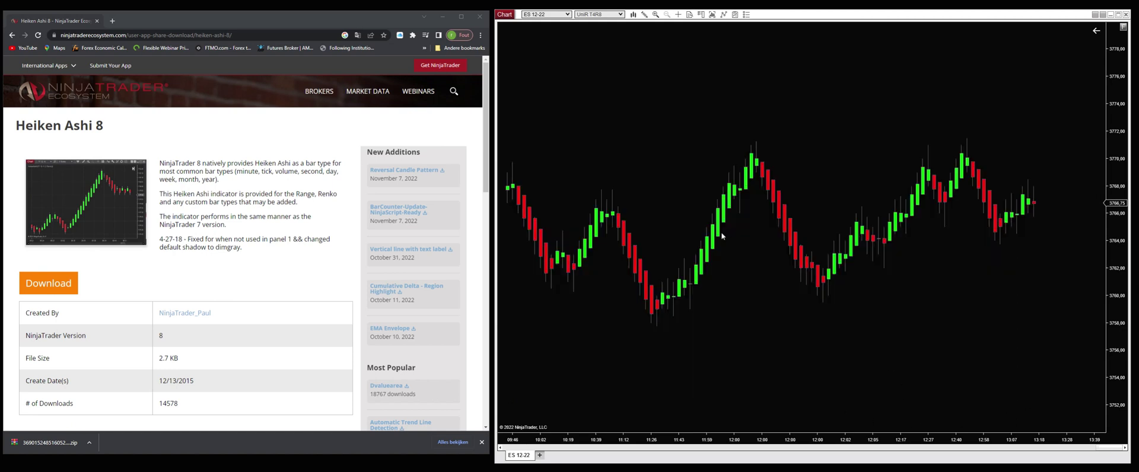
Step: Compress the price and time scales so shorter candles span more hours
scroll(722, 236, "up", 5)
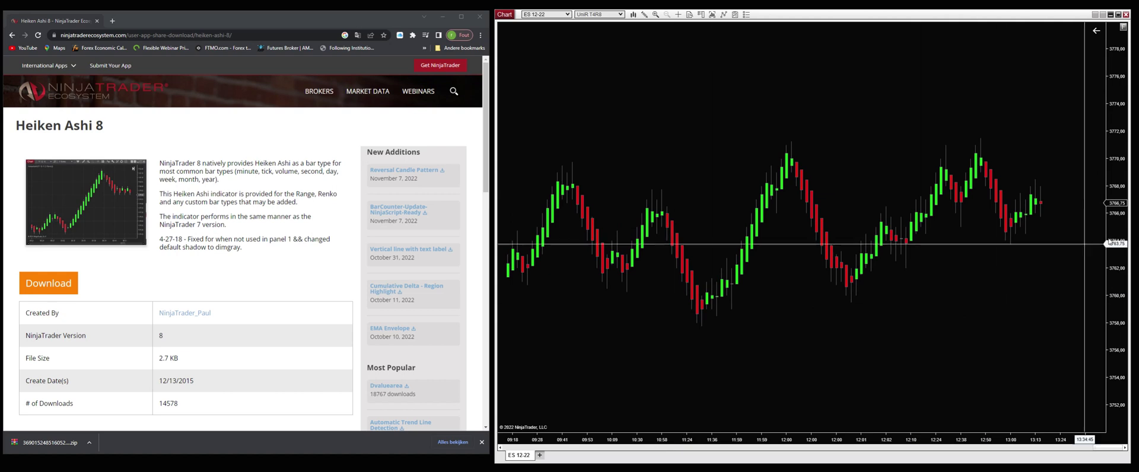
left_click_drag(1109, 235, 1109, 267)
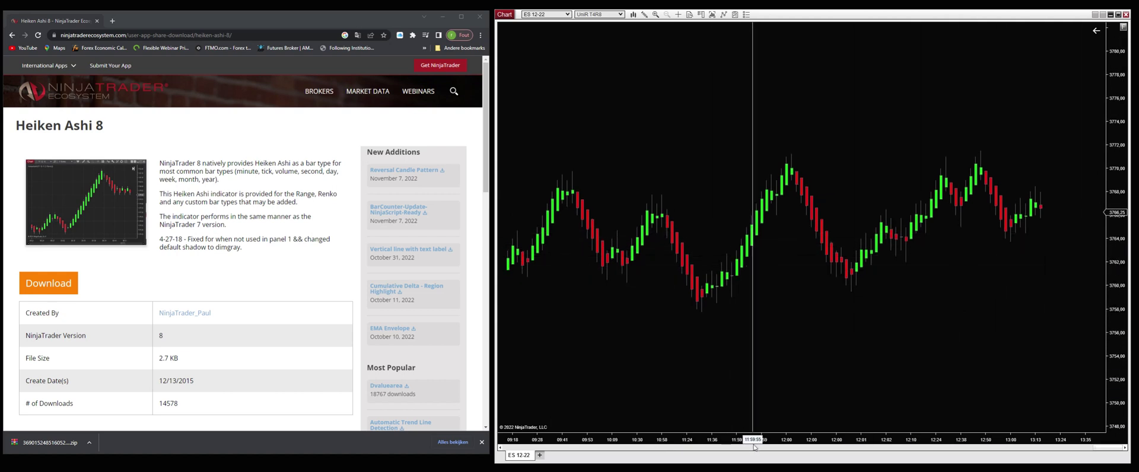
left_click_drag(761, 440, 740, 439)
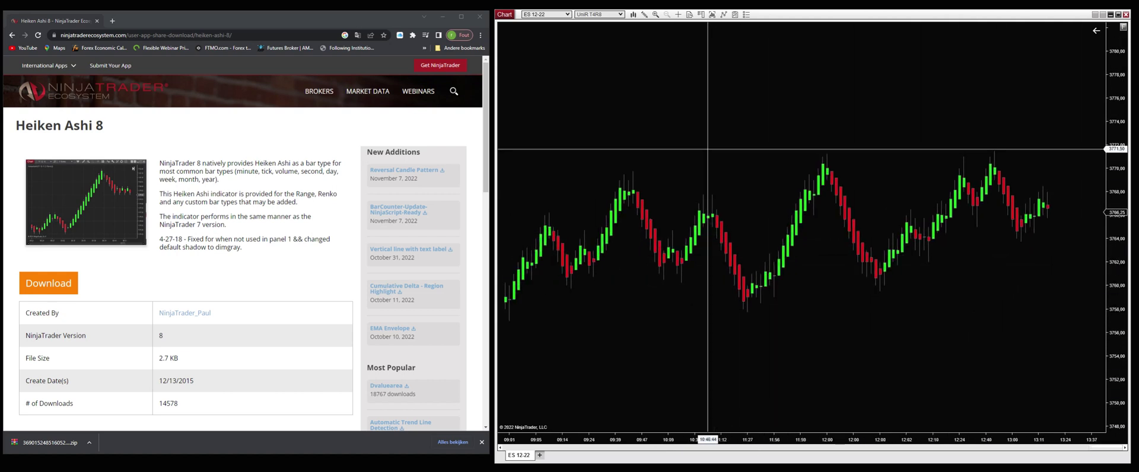
scroll(753, 142, "up", 6)
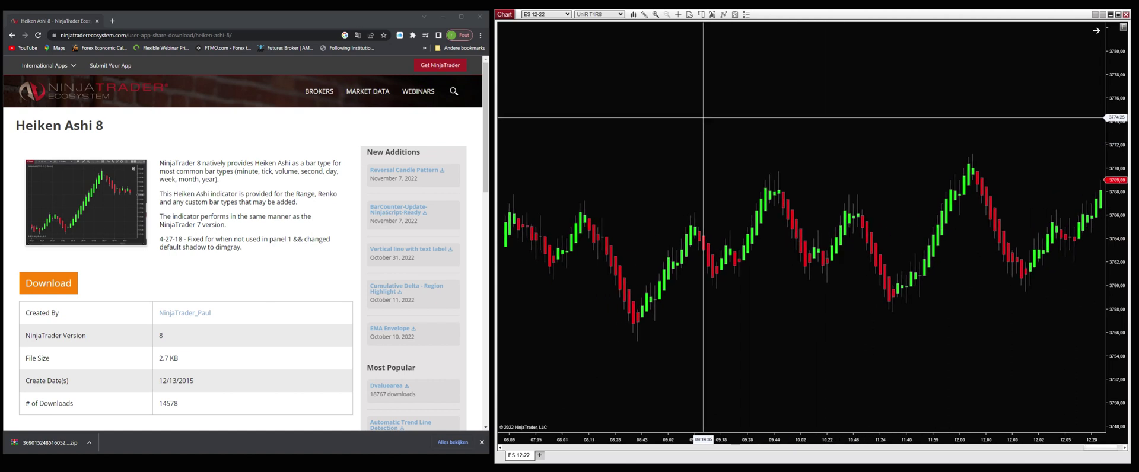
scroll(810, 123, "down", 5)
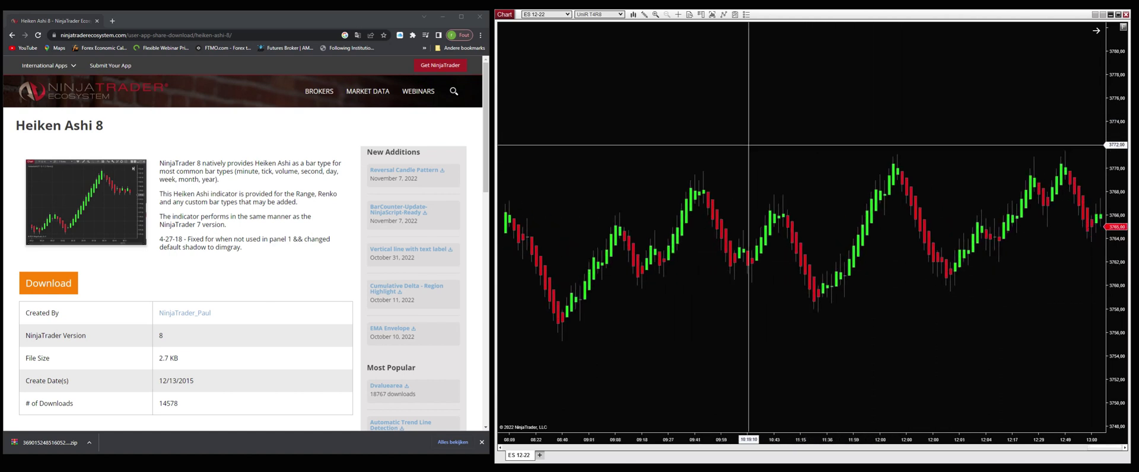
Step: Widen the chart window leftward across most of the screen and browse earlier and later bars
left_click_drag(494, 237, 112, 237)
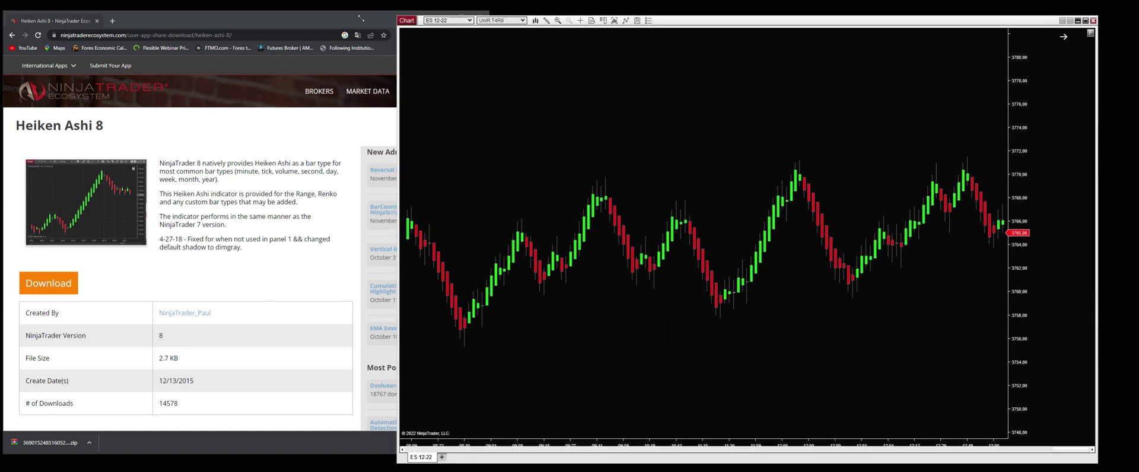
scroll(721, 359, "down", 5)
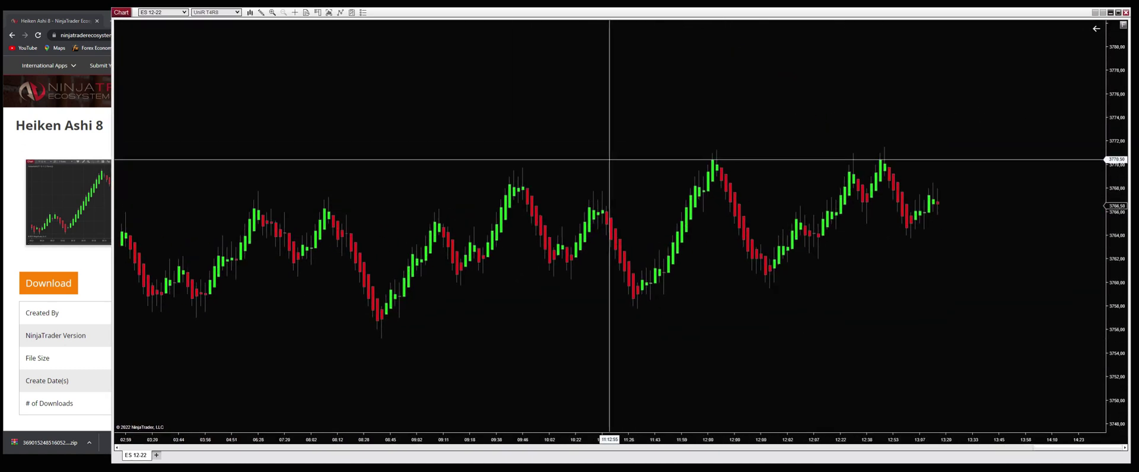
scroll(549, 178, "up", 5)
scroll(356, 330, "up", 3)
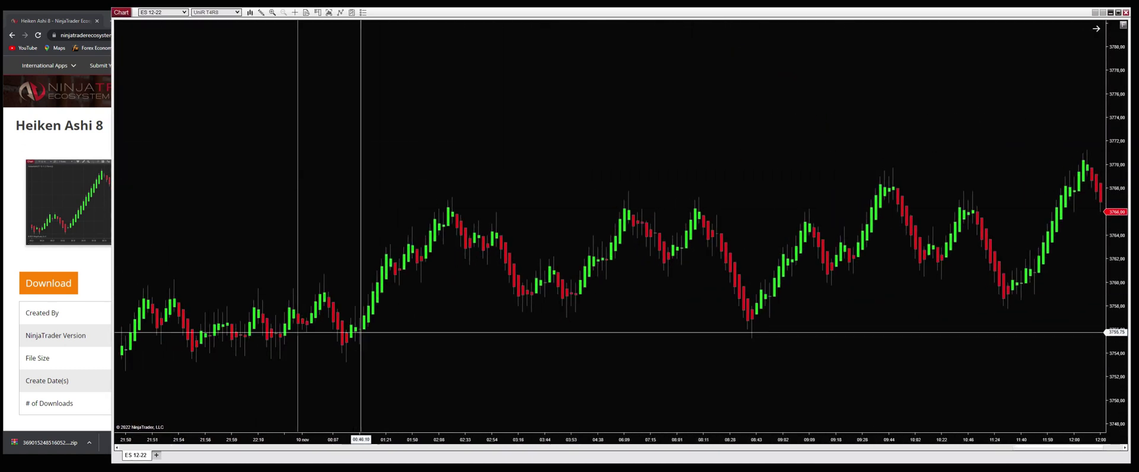
scroll(356, 329, "up", 3)
scroll(356, 330, "up", 3)
scroll(360, 363, "up", 3)
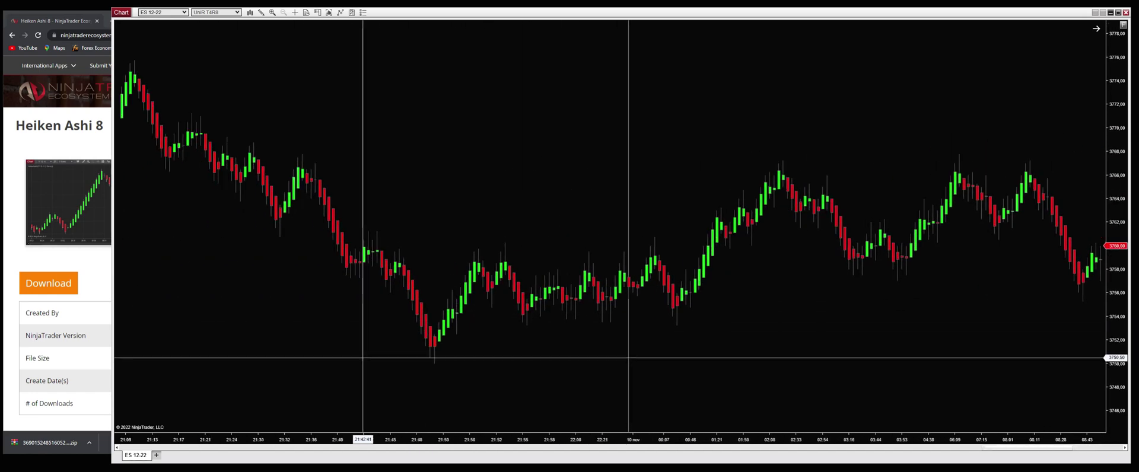
scroll(282, 272, "up", 3)
scroll(389, 318, "up", 3)
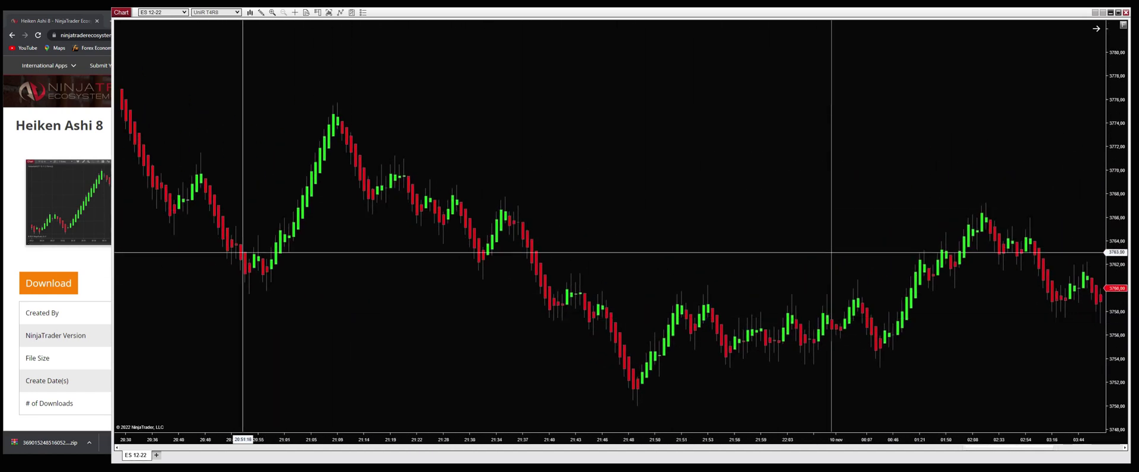
scroll(526, 153, "up", 1)
scroll(569, 157, "up", 2)
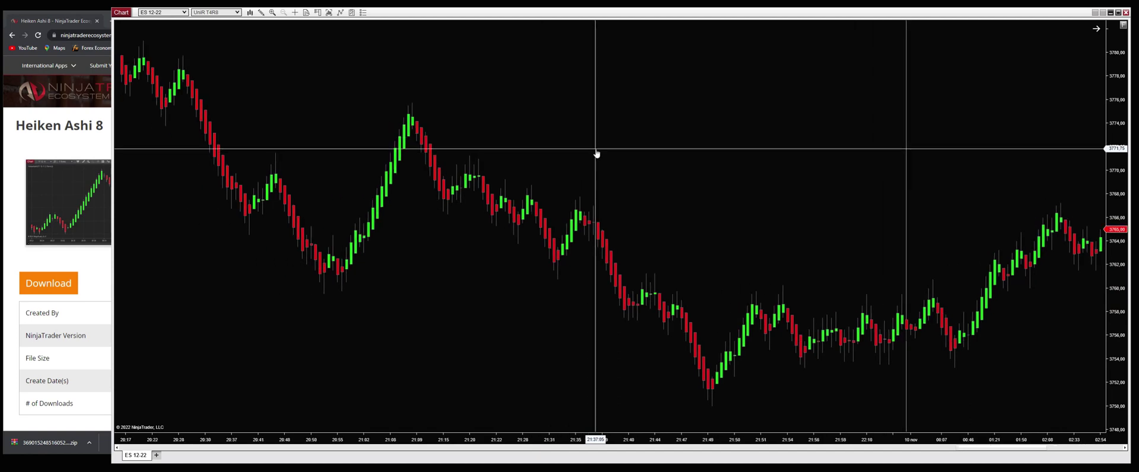
scroll(641, 150, "down", 2)
scroll(652, 133, "down", 3)
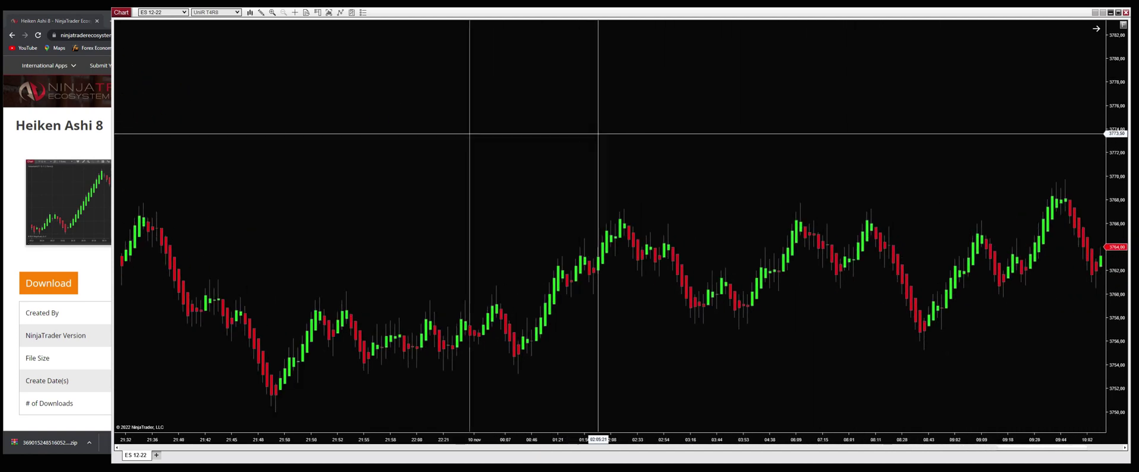
scroll(463, 135, "down", 3)
scroll(461, 135, "down", 3)
scroll(593, 109, "down", 2)
left_click_drag(593, 108, 704, 97)
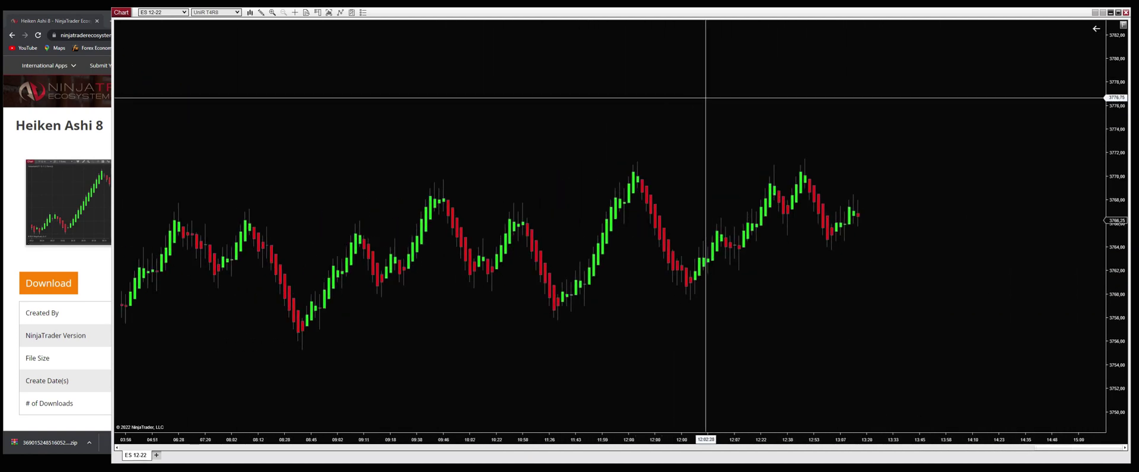
Step: Change the ES 12-22 chart's bar type from UniRenko to 1 Minute
left_click(237, 12)
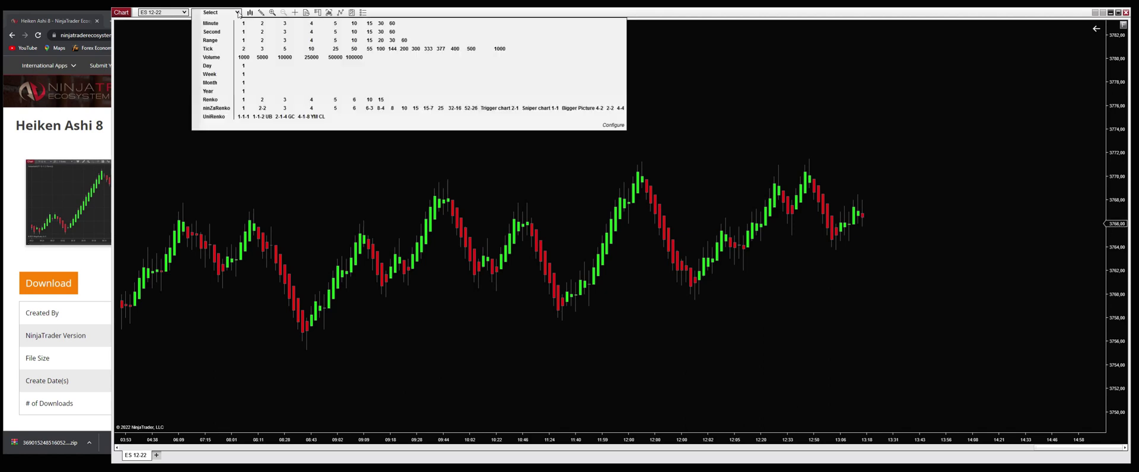
left_click(243, 23)
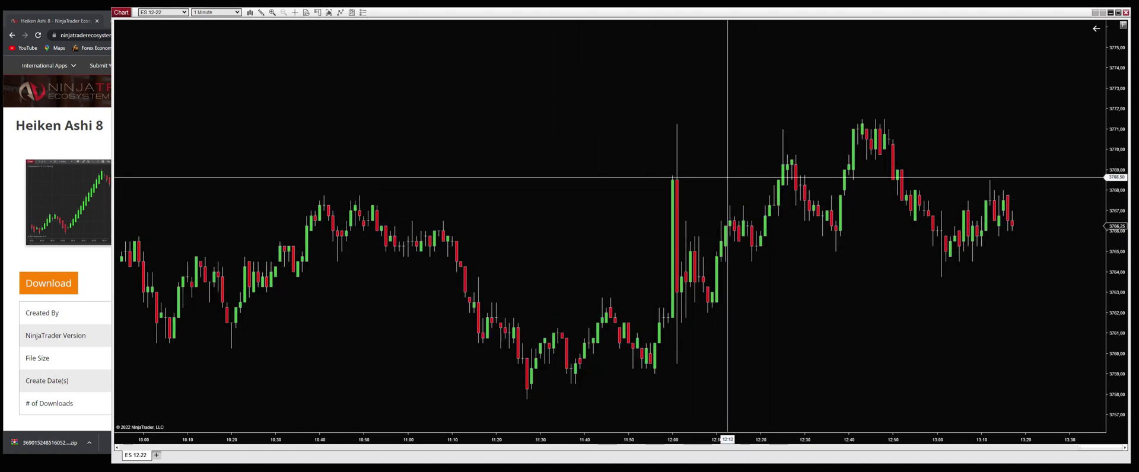
Step: Add HeikenAshi8 from the Indicators list and apply it to the 1-minute ES 12-22 chart
right_click(476, 75)
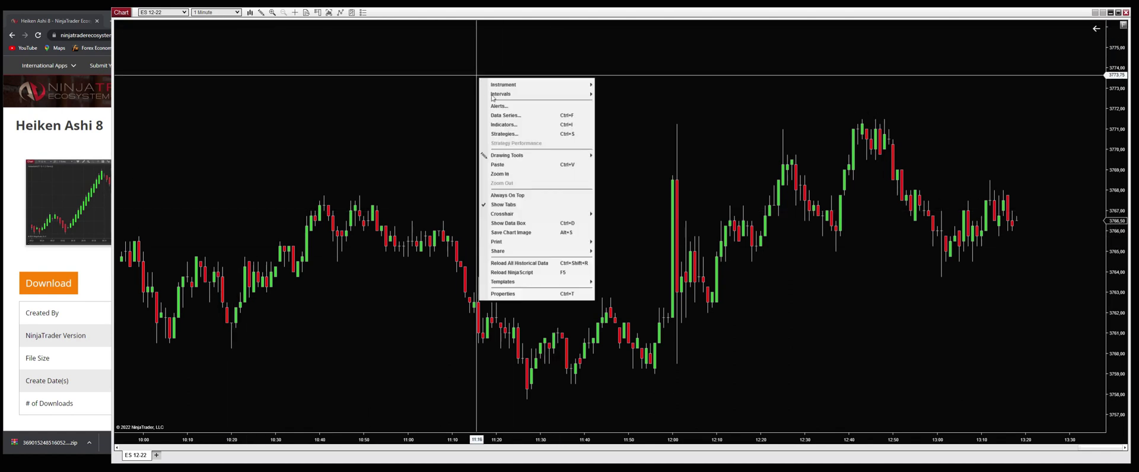
left_click(504, 125)
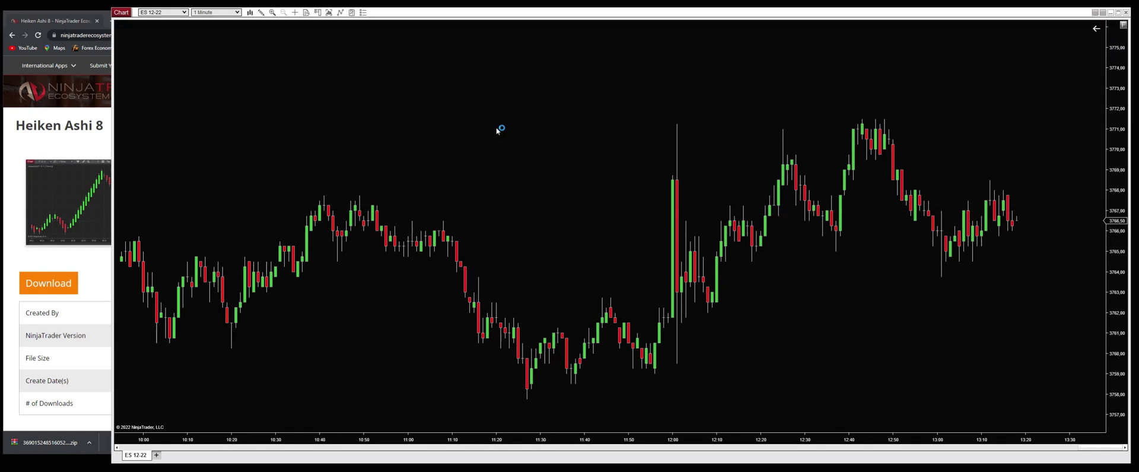
scroll(532, 261, "down", 5)
scroll(567, 283, "down", 5)
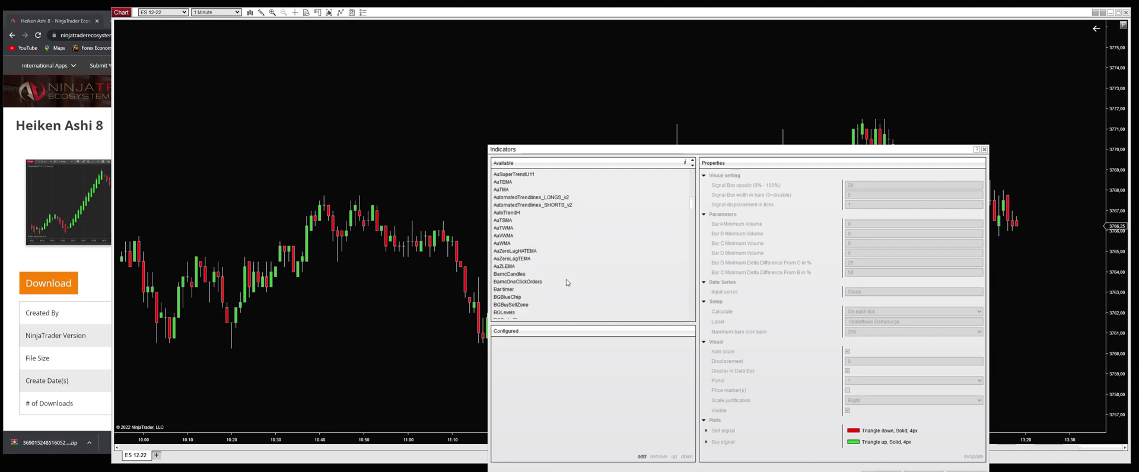
scroll(564, 283, "down", 5)
scroll(565, 283, "down", 3)
scroll(566, 283, "down", 5)
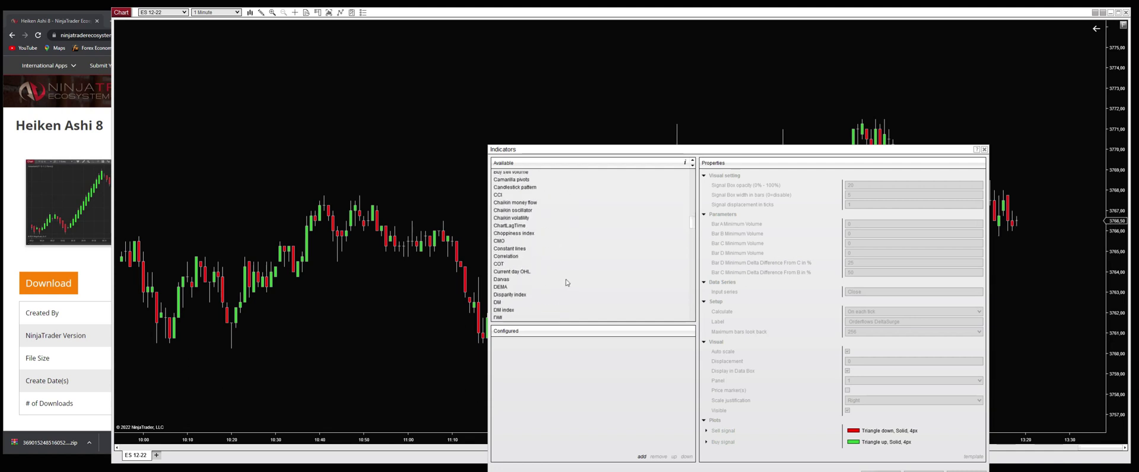
scroll(568, 283, "down", 1)
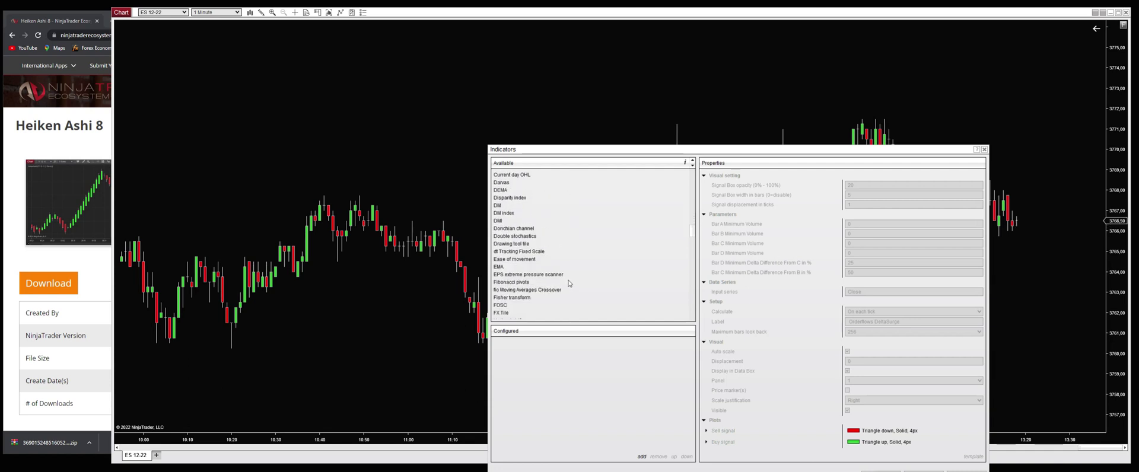
scroll(530, 288, "down", 1)
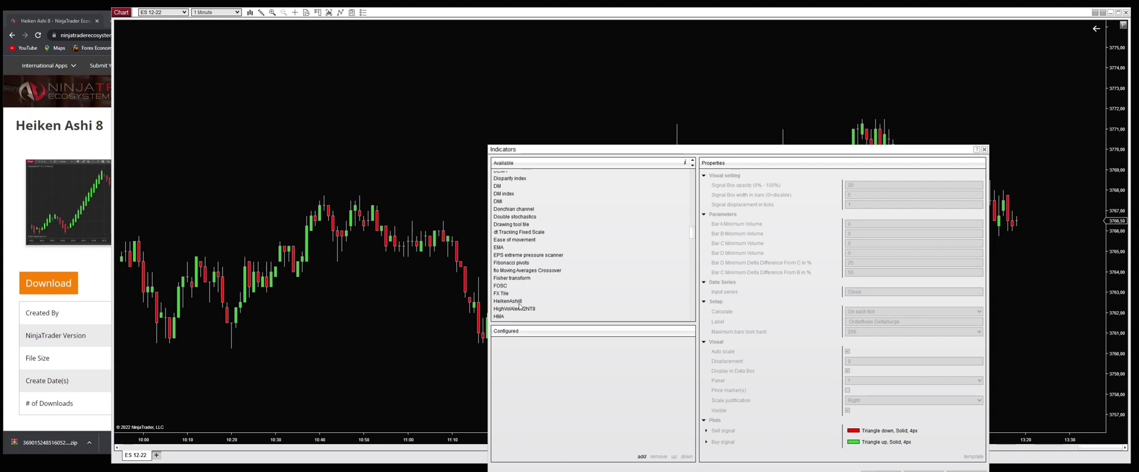
double_click(518, 303)
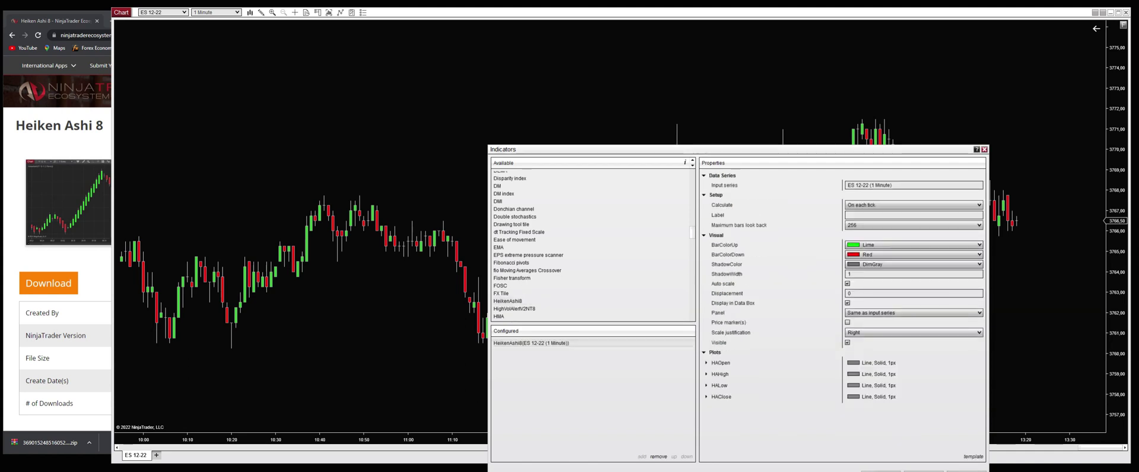
left_click_drag(800, 156, 705, 101)
left_click(869, 422)
left_click(793, 422)
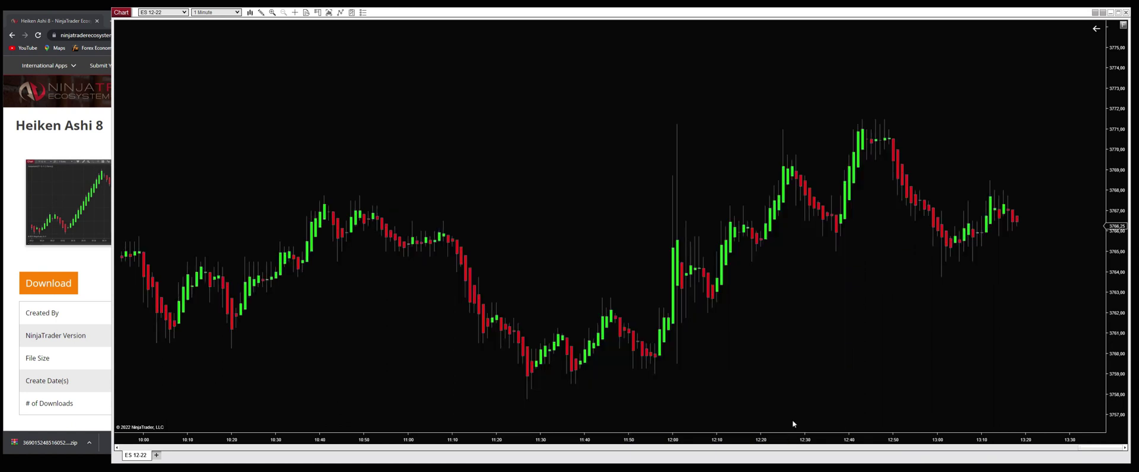
middle_click(757, 193)
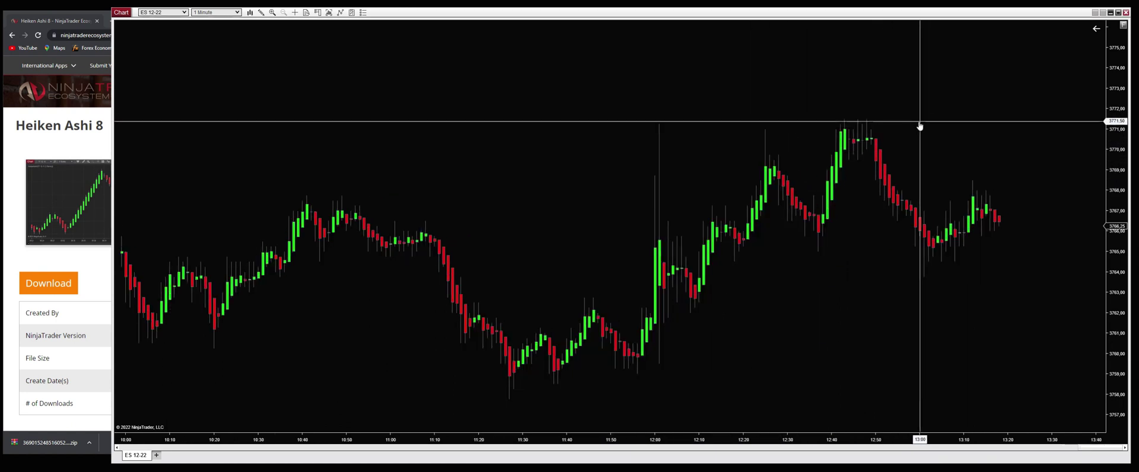
scroll(917, 119, "down", 1)
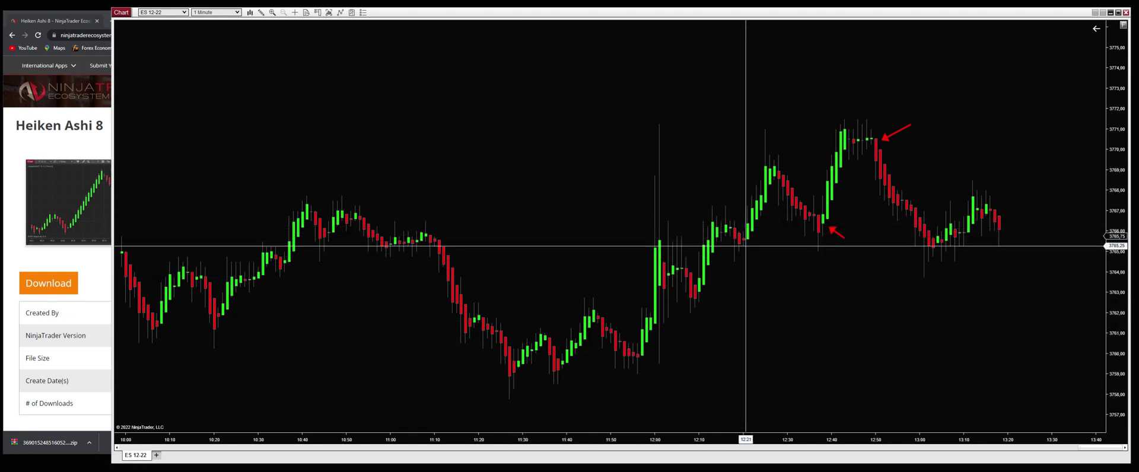
left_click(757, 242)
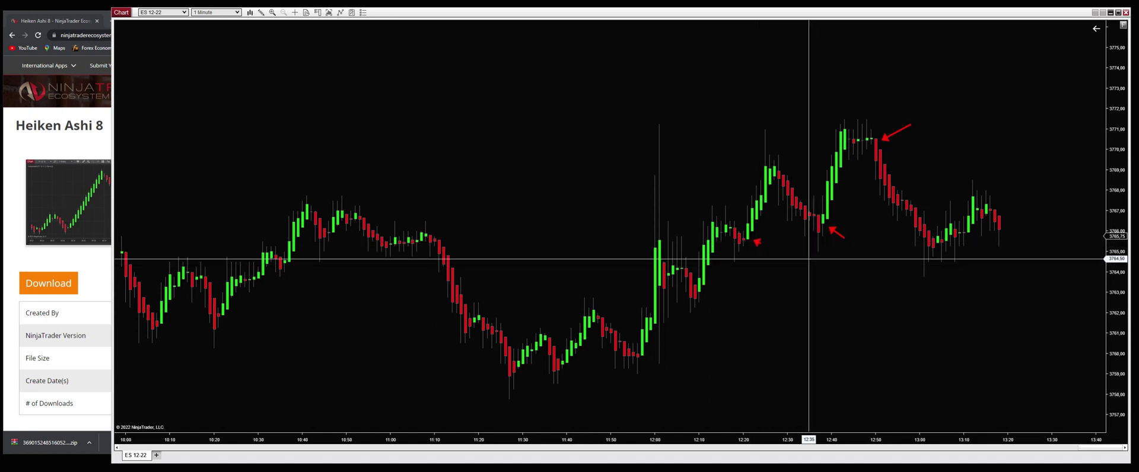
left_click(837, 233)
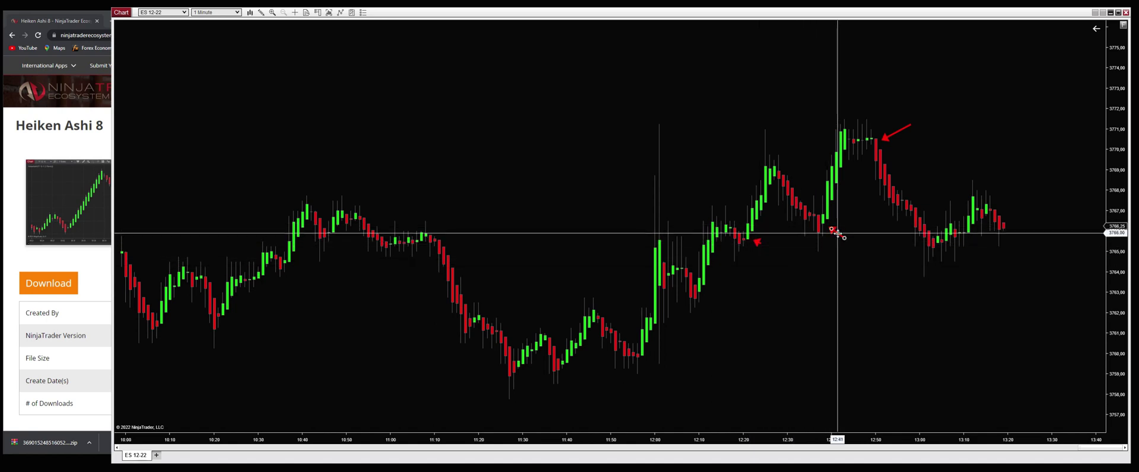
left_click_drag(758, 242, 889, 131)
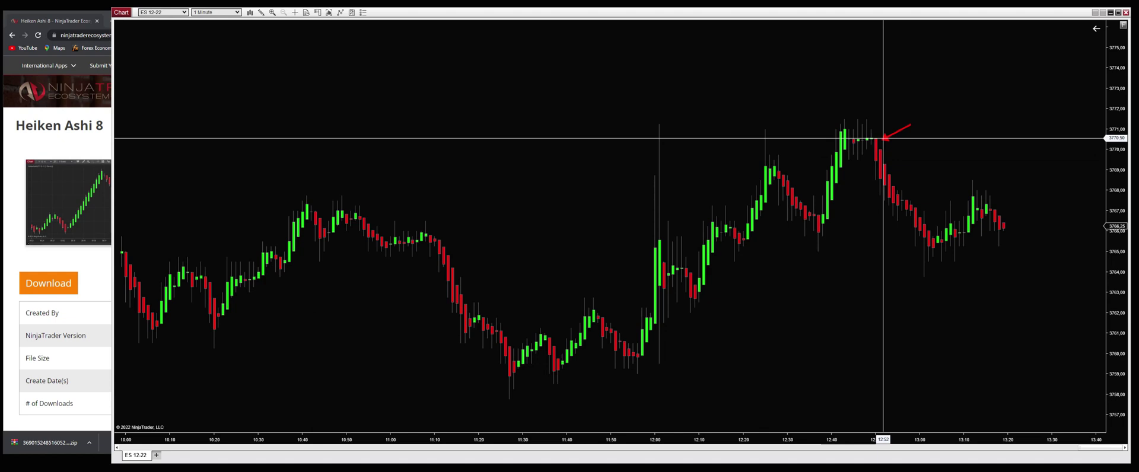
key("Delete")
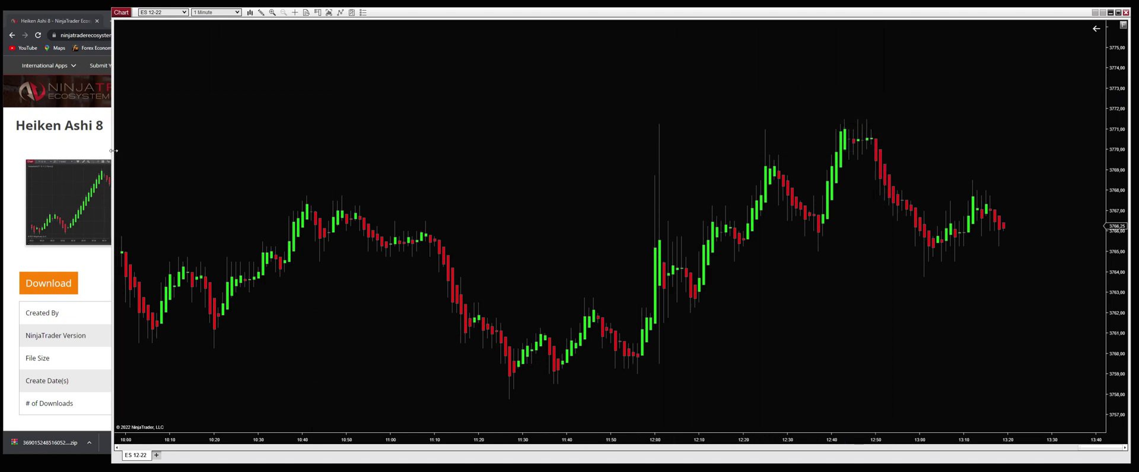
Step: Narrow the chart window from its left edge so the Heiken Ashi 8 download page shows beside it
left_click_drag(114, 151, 496, 171)
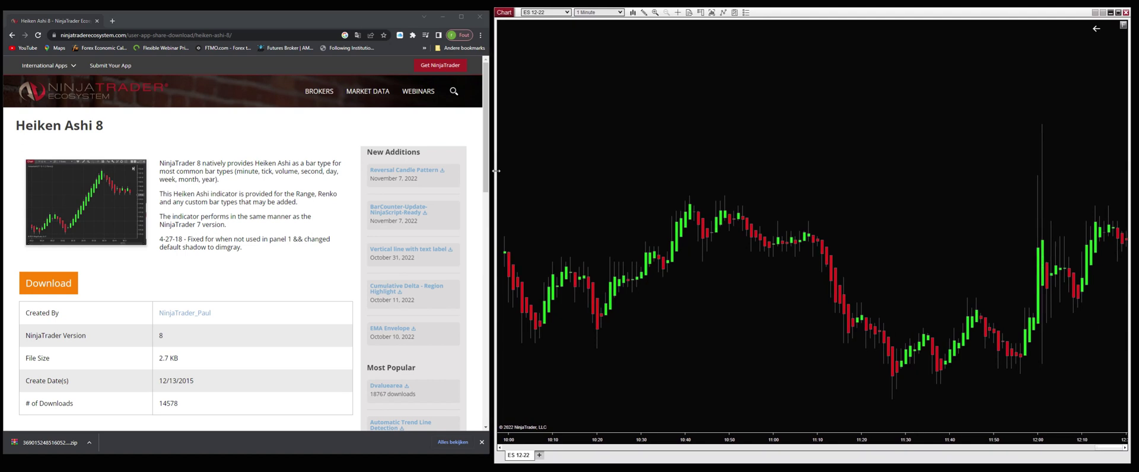